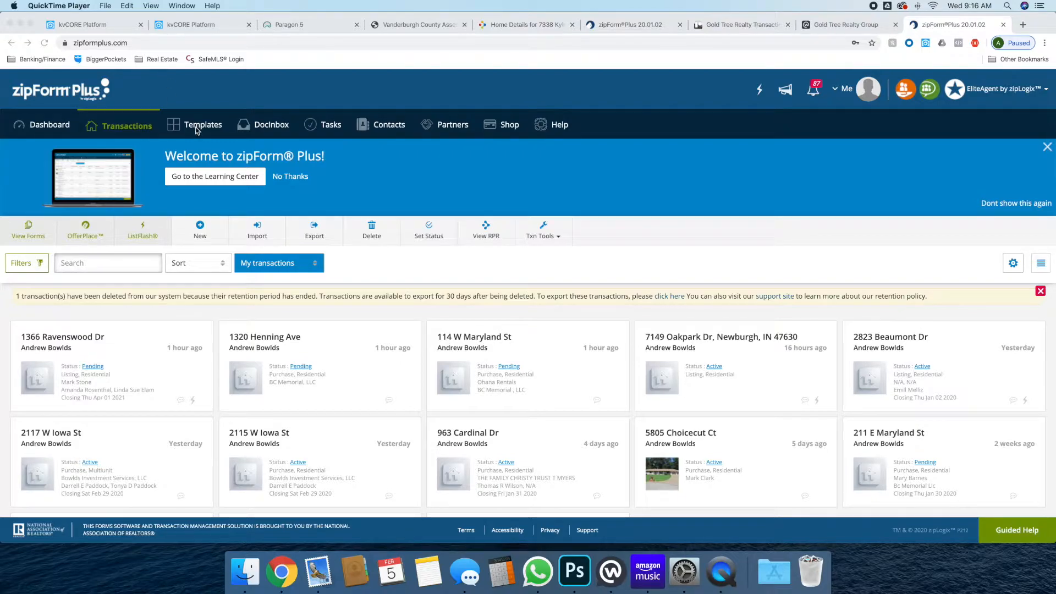
# Start a new Purchase or Offer template from the Templates list
pyautogui.scroll(-3, 555, 223)
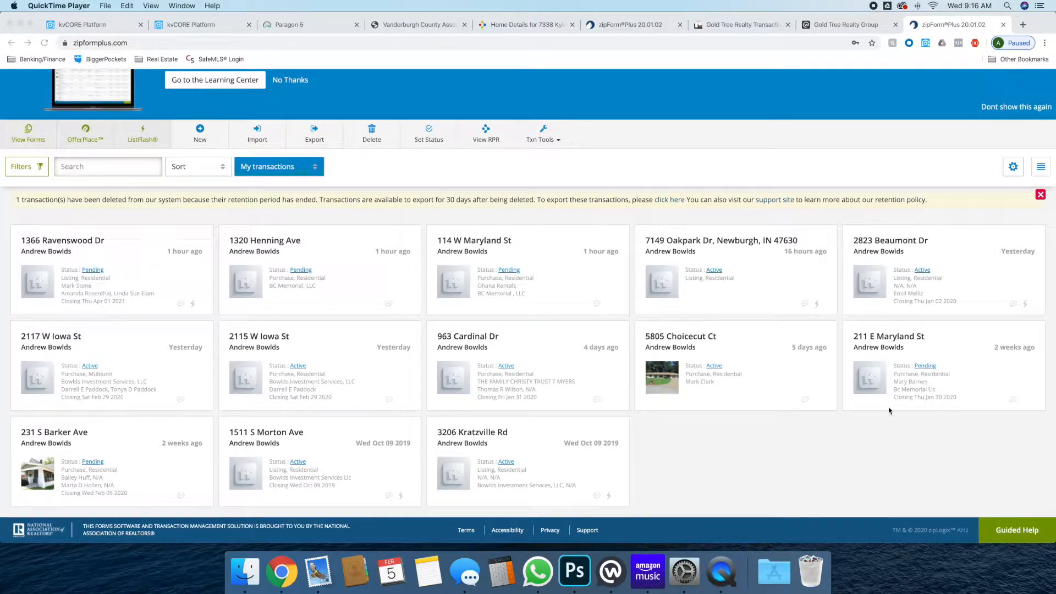
pyautogui.scroll(3, 288, 437)
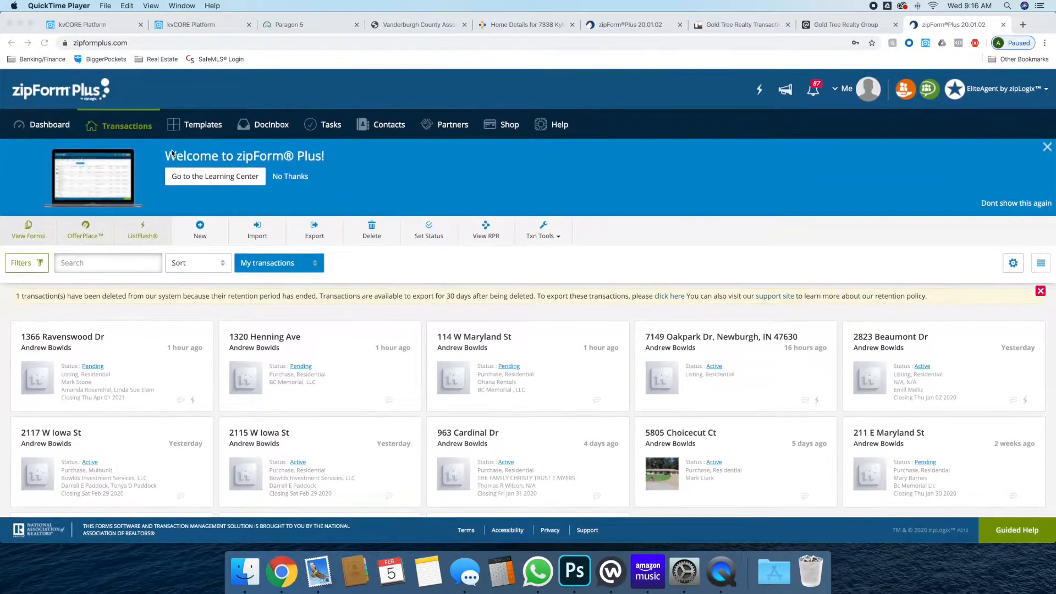
pyautogui.click(190, 127)
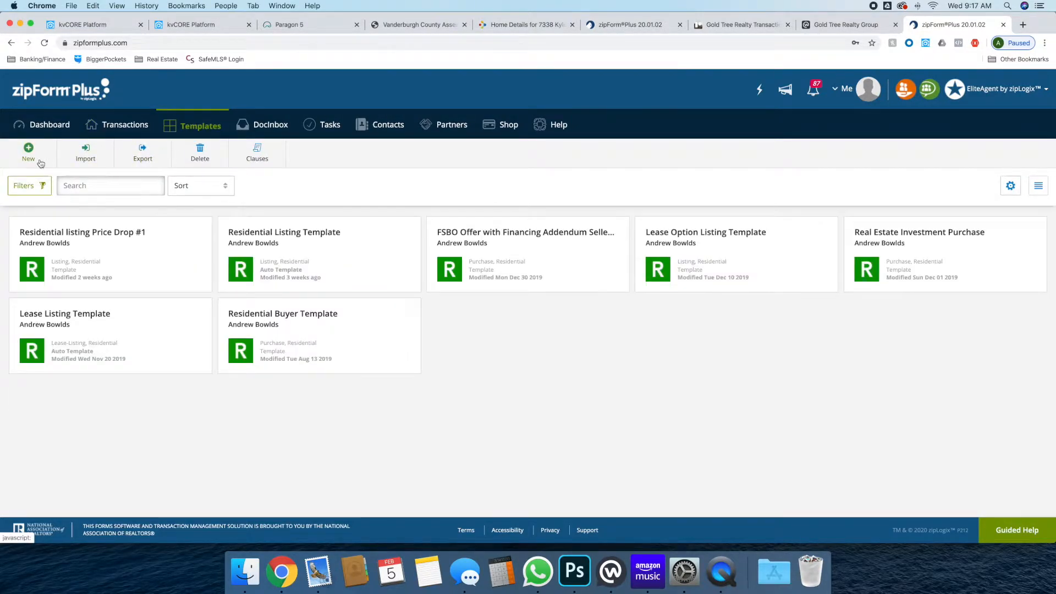
pyautogui.click(29, 154)
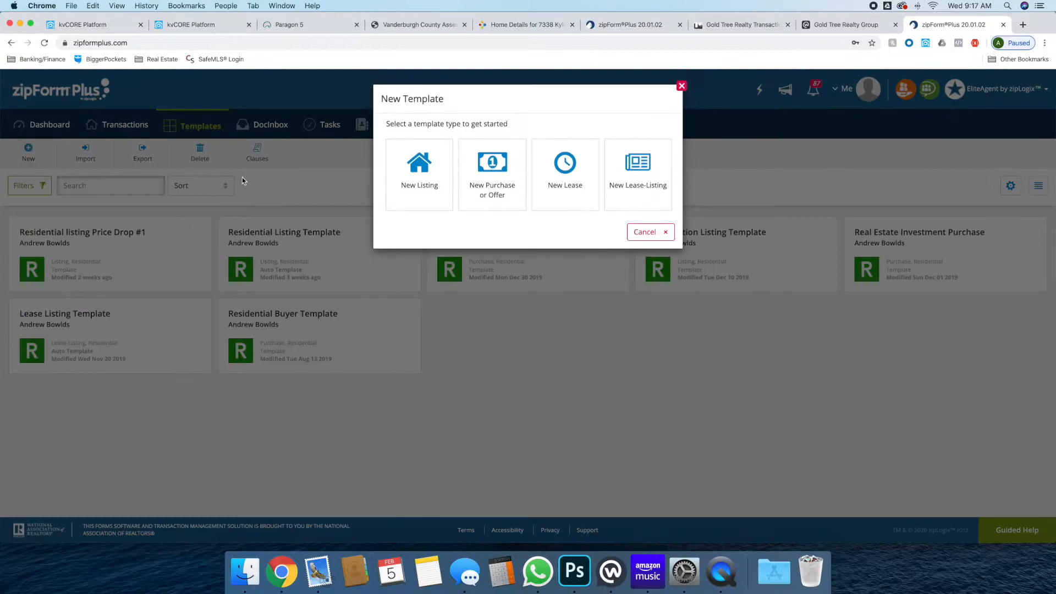
pyautogui.click(480, 184)
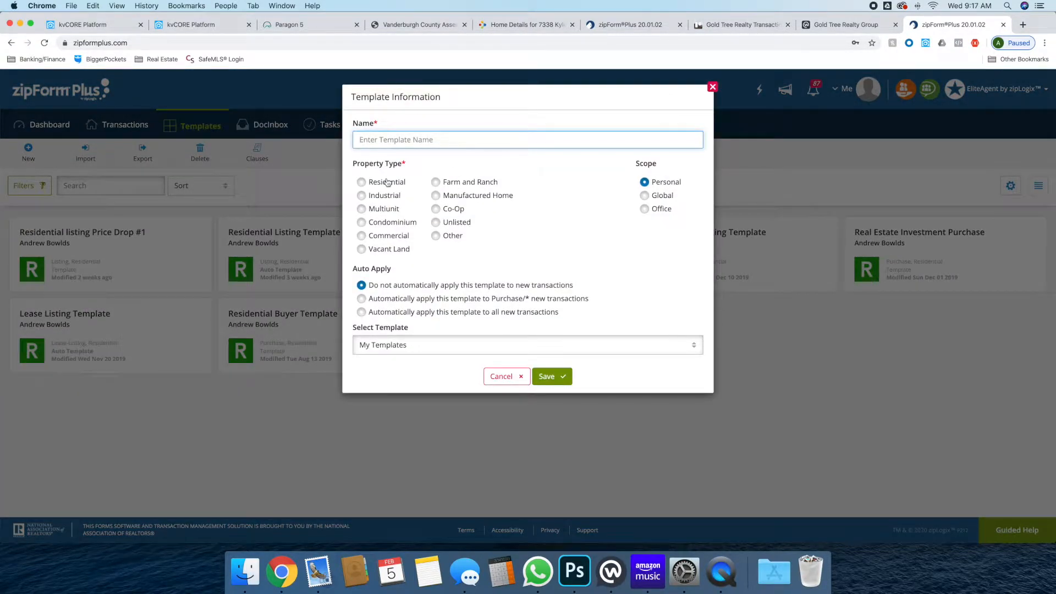
# Name the template 'Residential Purchase Template 1'
pyautogui.click(407, 134)
pyautogui.write('Re')
pyautogui.write('sident')
pyautogui.press('BackSpace')
pyautogui.write('ide')
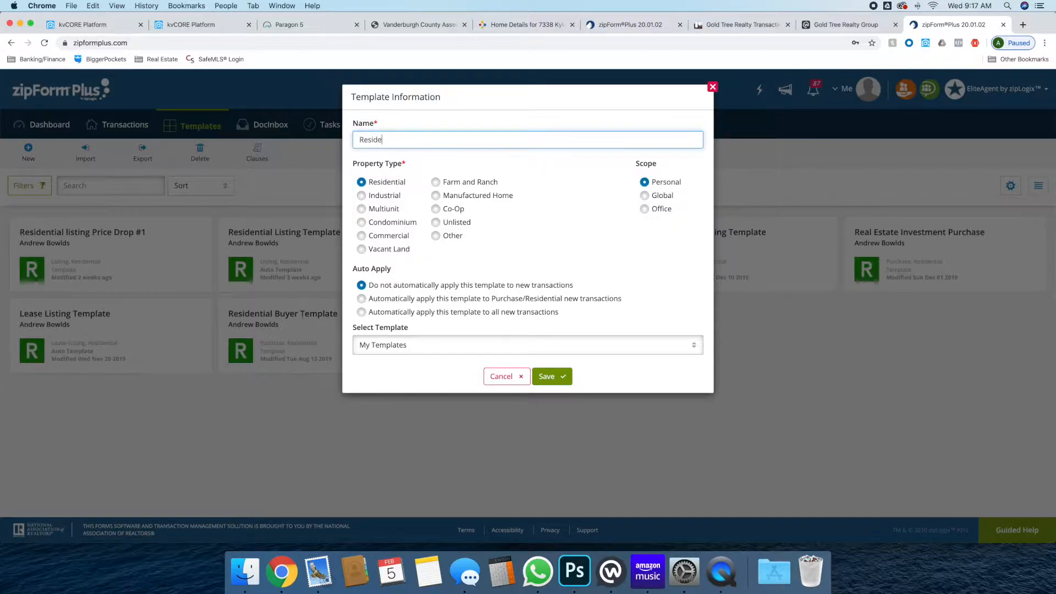
pyautogui.write('ntial Listing Tem')
pyautogui.press('BackSpace')
pyautogui.press('BackSpace')
pyautogui.press('BackSpace')
pyautogui.press('BackSpace')
pyautogui.press('BackSpace')
pyautogui.press('BackSpace')
pyautogui.press('BackSpace')
pyautogui.press('BackSpace')
pyautogui.press('BackSpace')
pyautogui.press('BackSpace')
pyautogui.write('Purchase Template 1')
# Base it on no existing template, keep auto-apply off, and save it
pyautogui.click(420, 350)
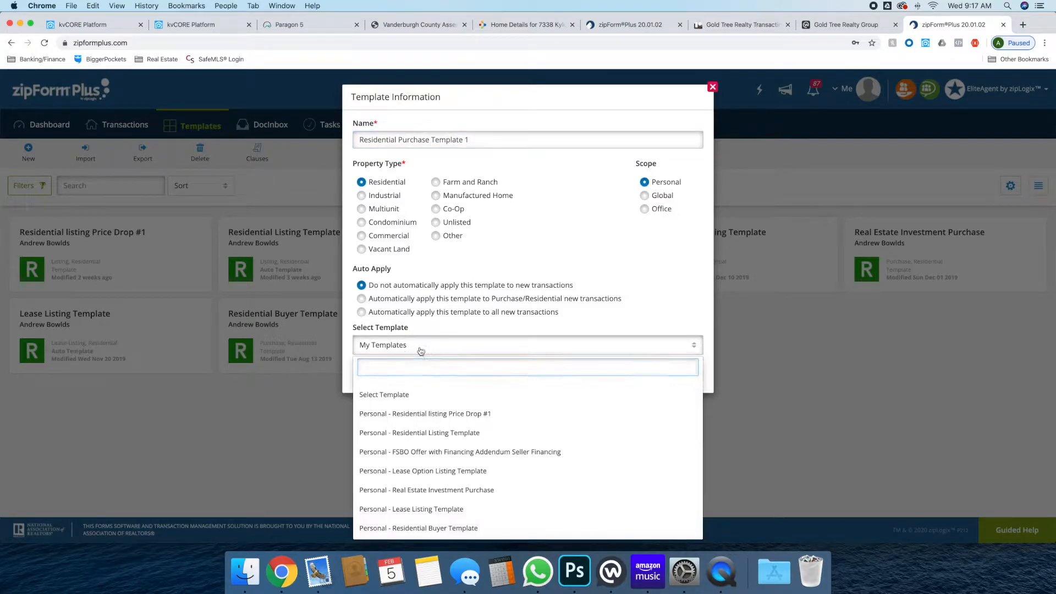
pyautogui.click(421, 351)
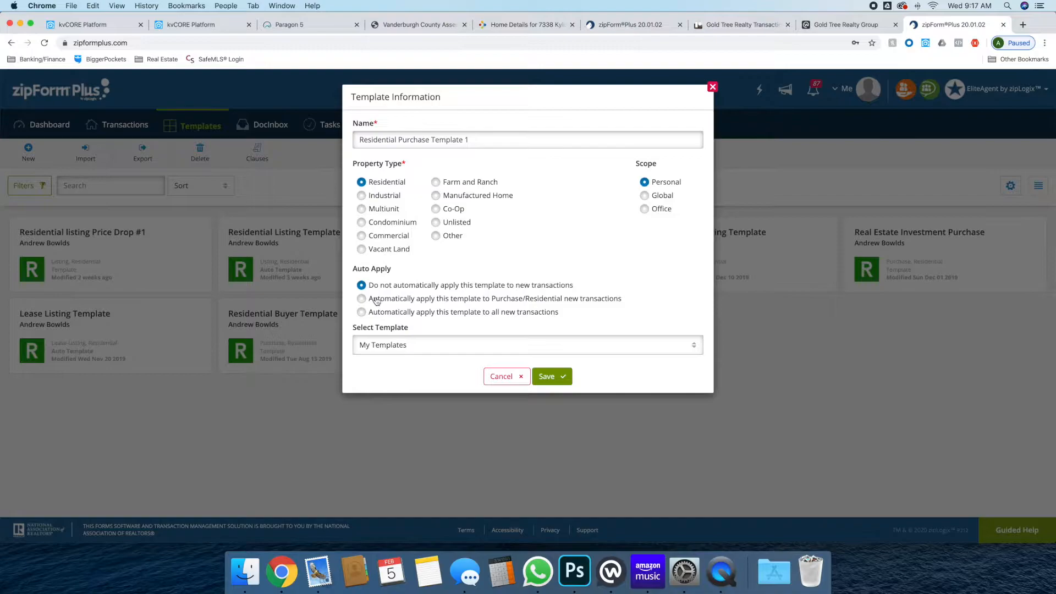
pyautogui.click(416, 316)
pyautogui.click(424, 290)
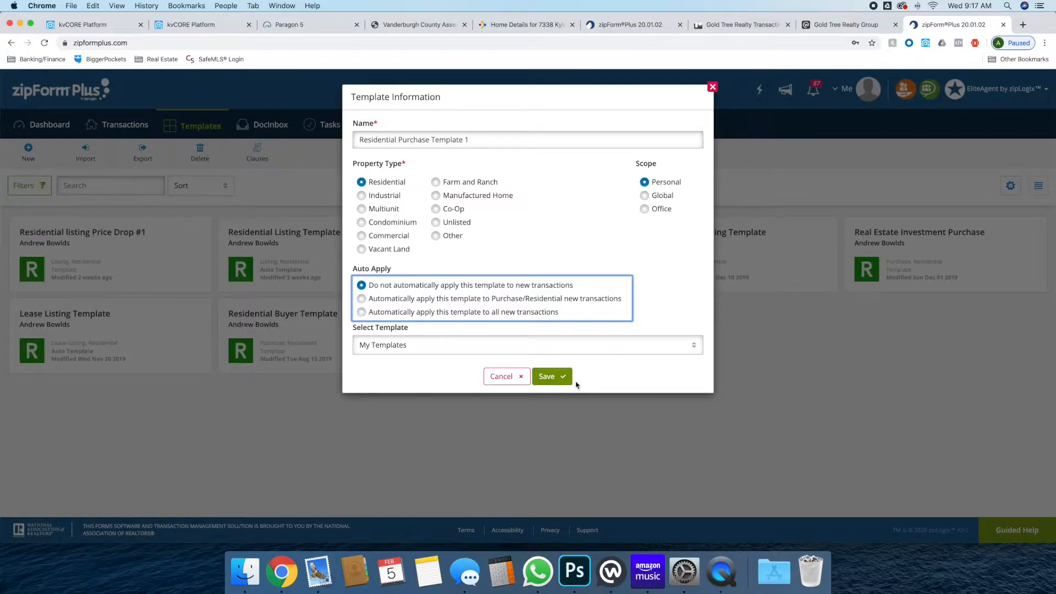
pyautogui.click(558, 378)
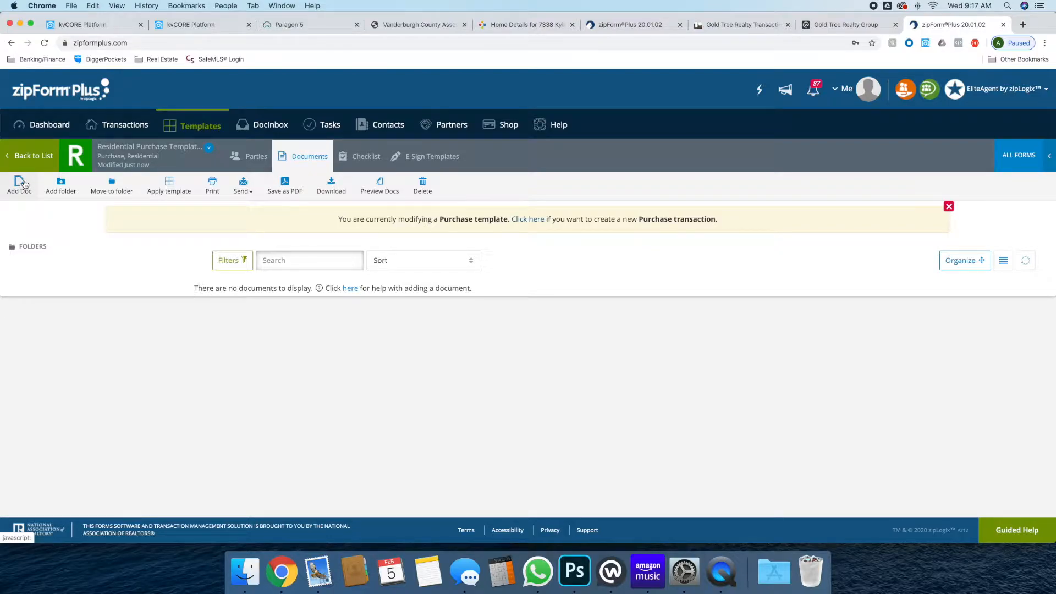
# Search the form libraries for 'Purchase' and add Purchase Agreement (Improved Property) - 1/20
pyautogui.click(23, 183)
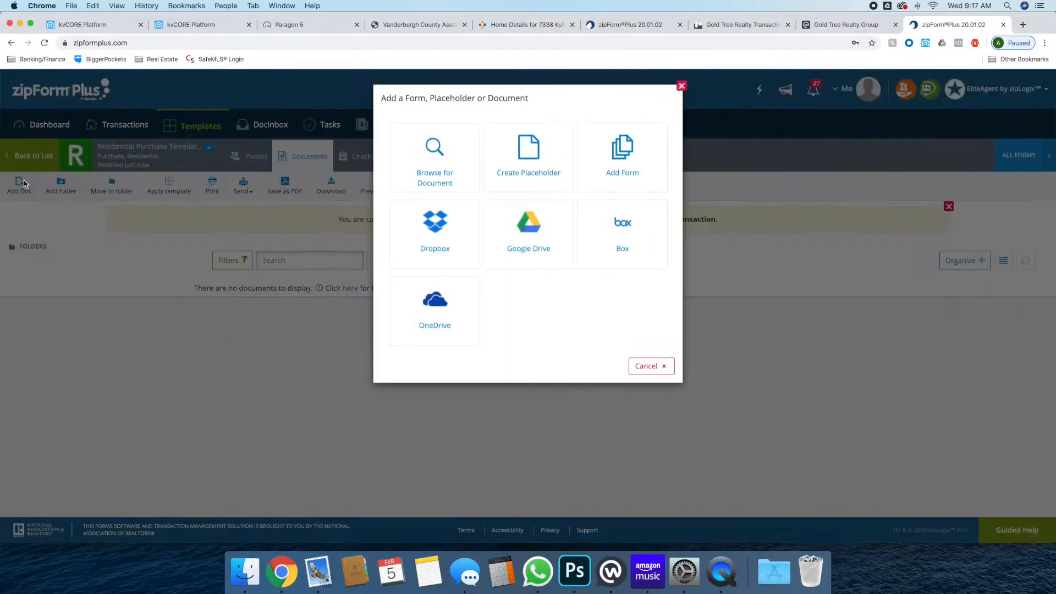
pyautogui.click(630, 140)
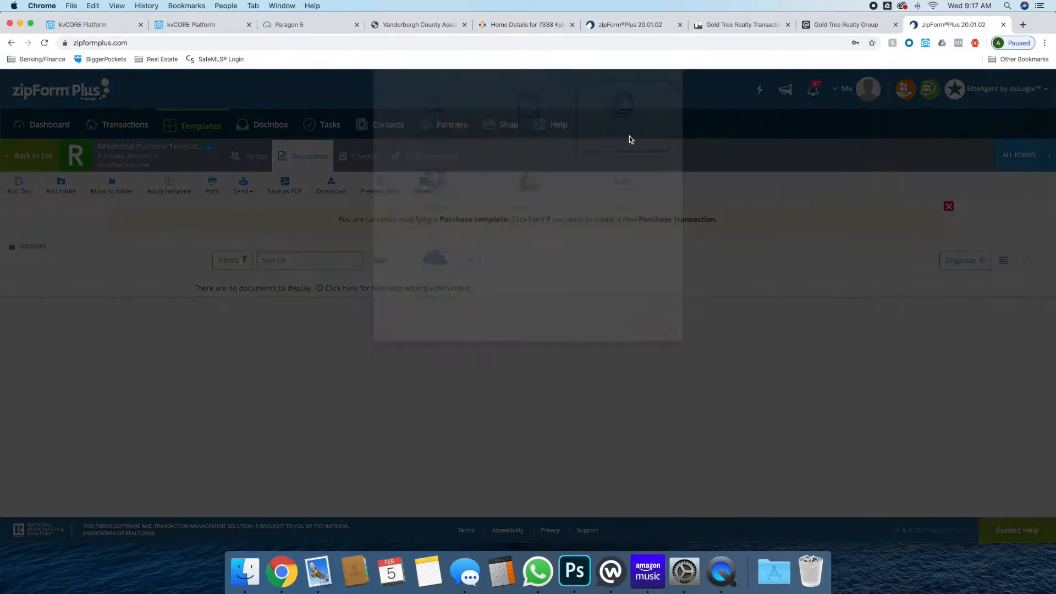
pyautogui.click(903, 165)
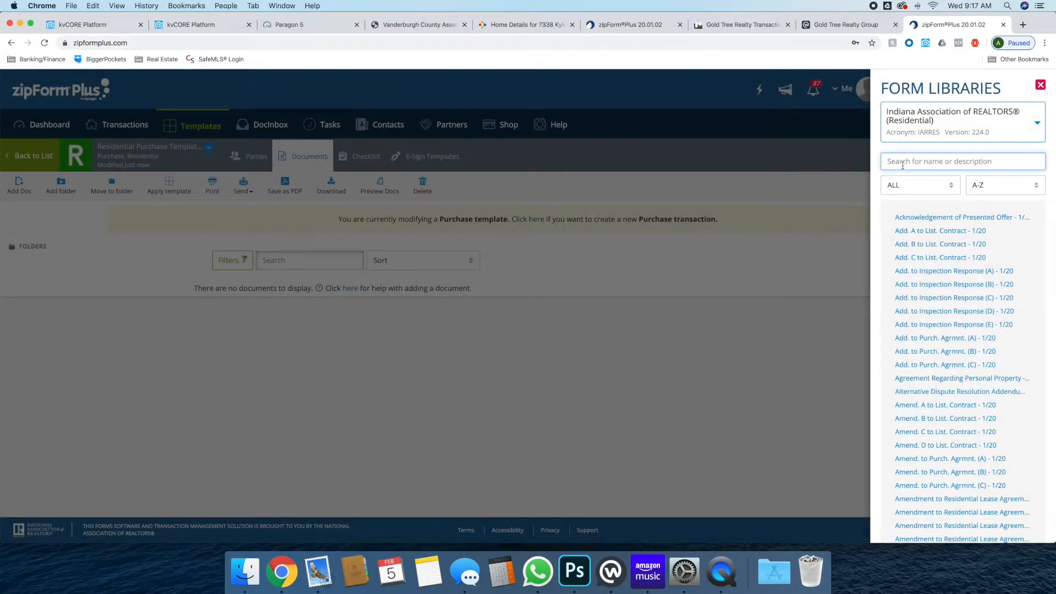
pyautogui.write('Purchase')
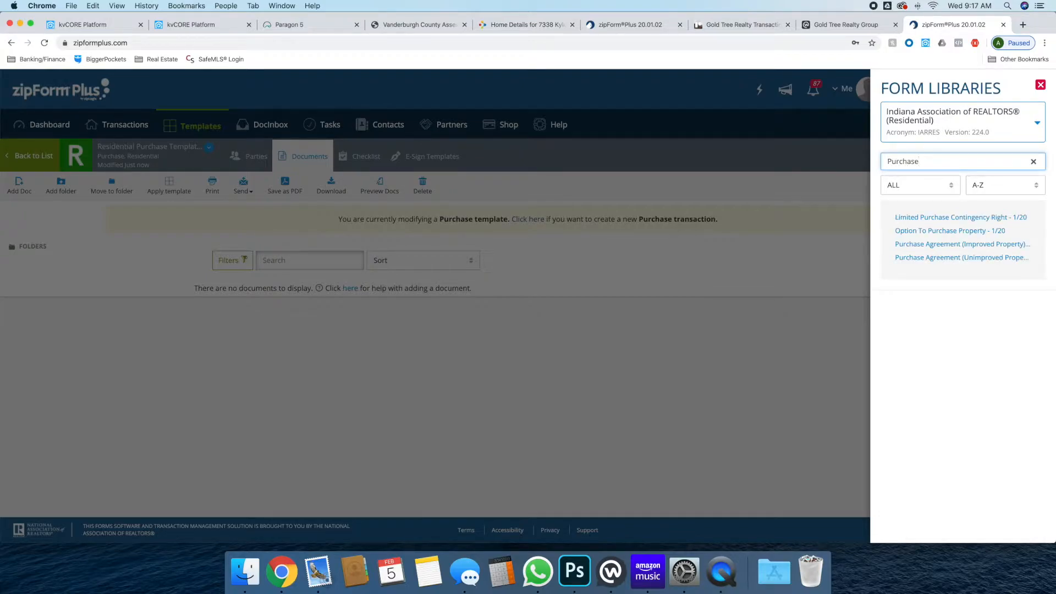
pyautogui.click(948, 245)
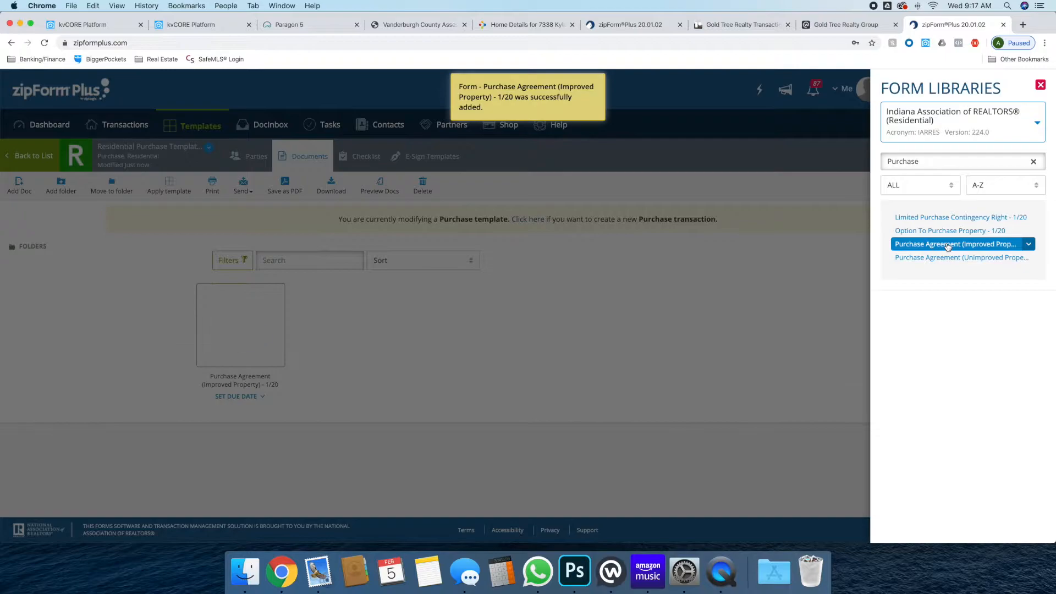
pyautogui.click(1033, 161)
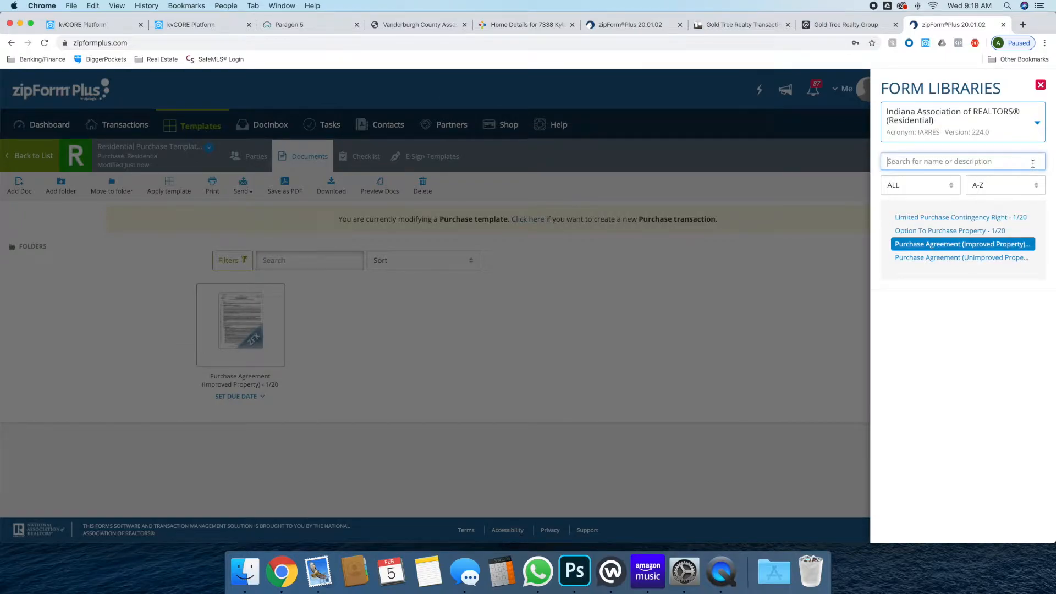
pyautogui.click(527, 321)
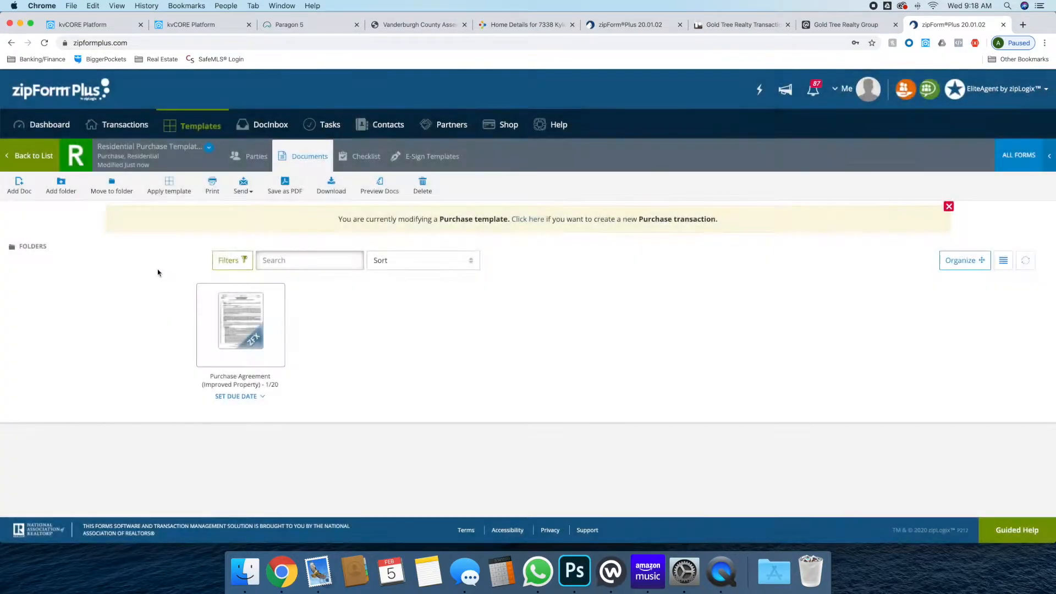
pyautogui.click(62, 190)
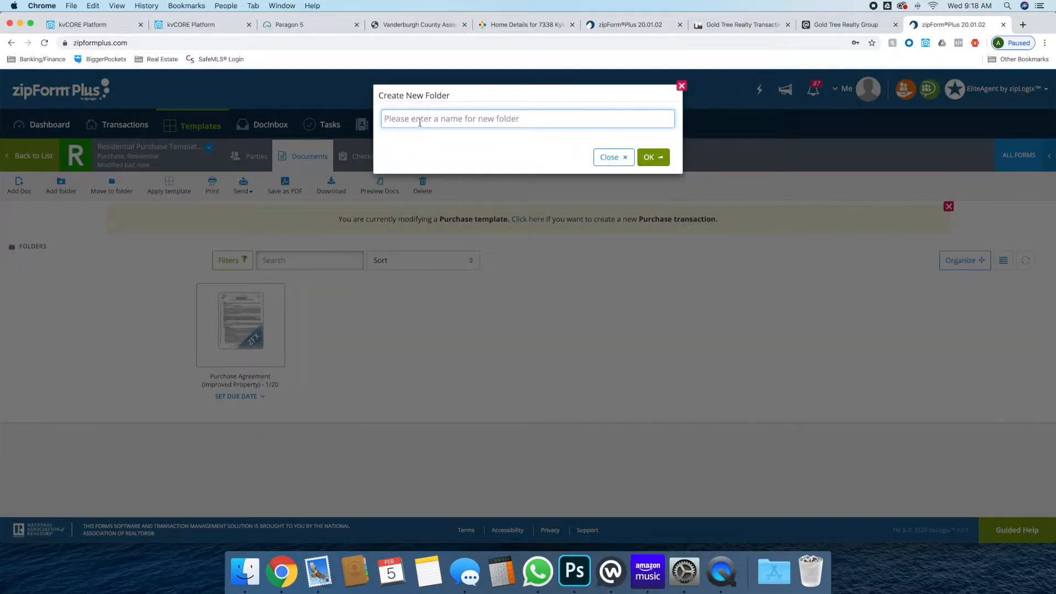
# Create the folder 'Unsigned Purchase Agreement Documents'
pyautogui.write('Unsigned Purchase Agreement Documents')
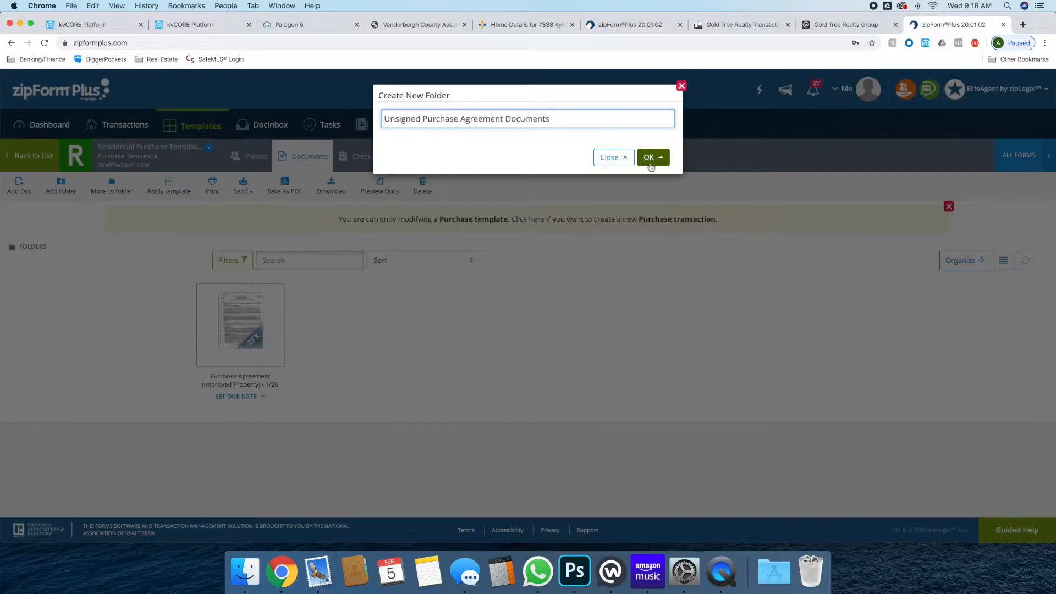
pyautogui.click(651, 158)
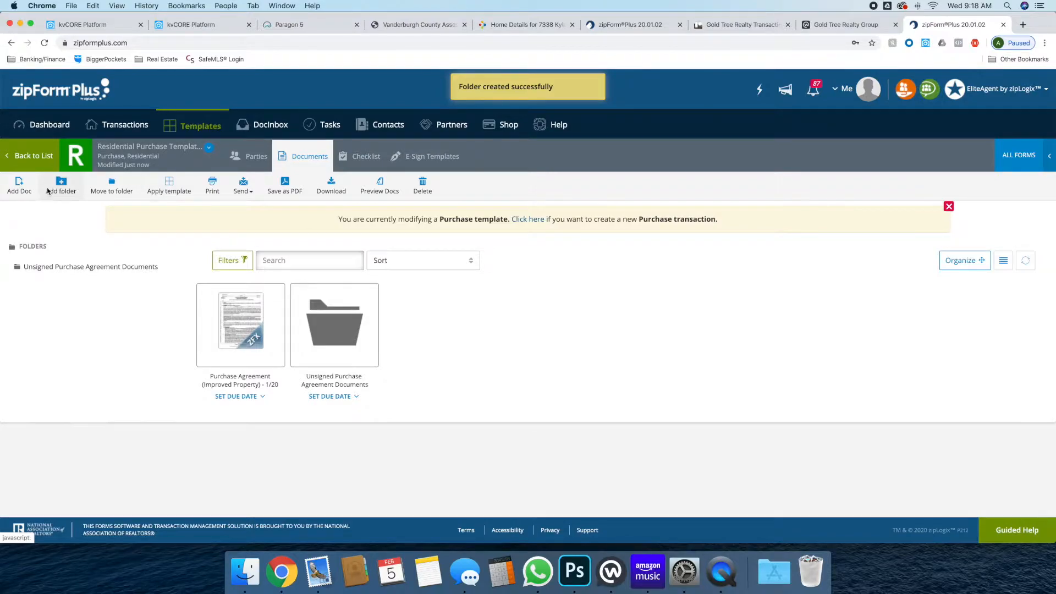
# Create 'Signed Purchase Agreement Documents' and move the Purchase Agreement into the Unsigned folder
pyautogui.click(60, 186)
pyautogui.click(454, 119)
pyautogui.write('Signed Purcahs')
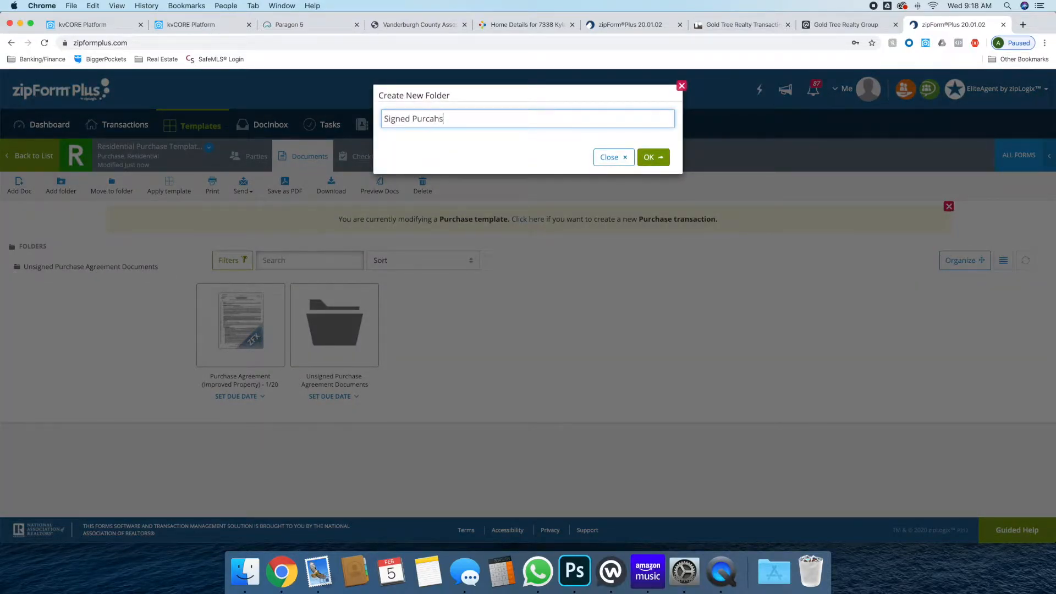
pyautogui.press('BackSpace')
pyautogui.write('hase Agreement Docuemtn')
pyautogui.write('s')
pyautogui.press('BackSpace')
pyautogui.press('BackSpace')
pyautogui.press('BackSpace')
pyautogui.press('BackSpace')
pyautogui.press('BackSpace')
pyautogui.write('men')
pyautogui.click(653, 157)
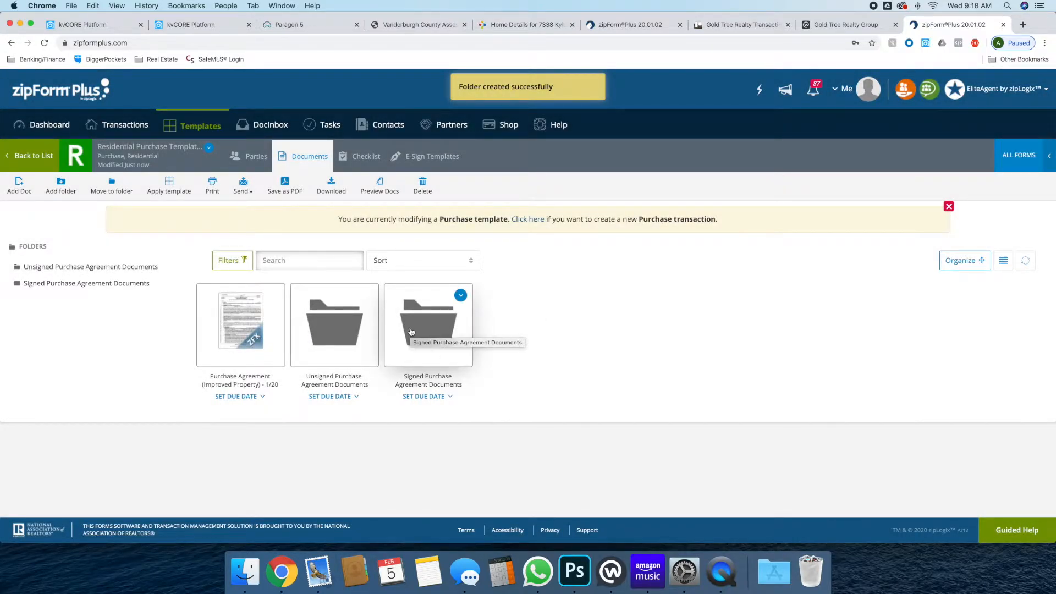
pyautogui.moveTo(259, 344); pyautogui.dragTo(331, 337)
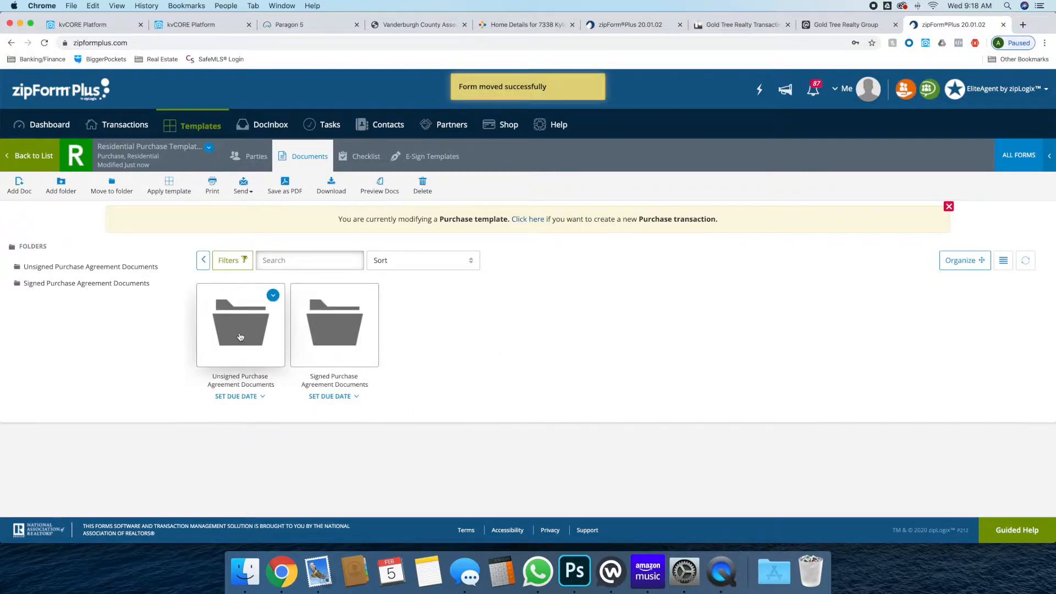
pyautogui.click(240, 336)
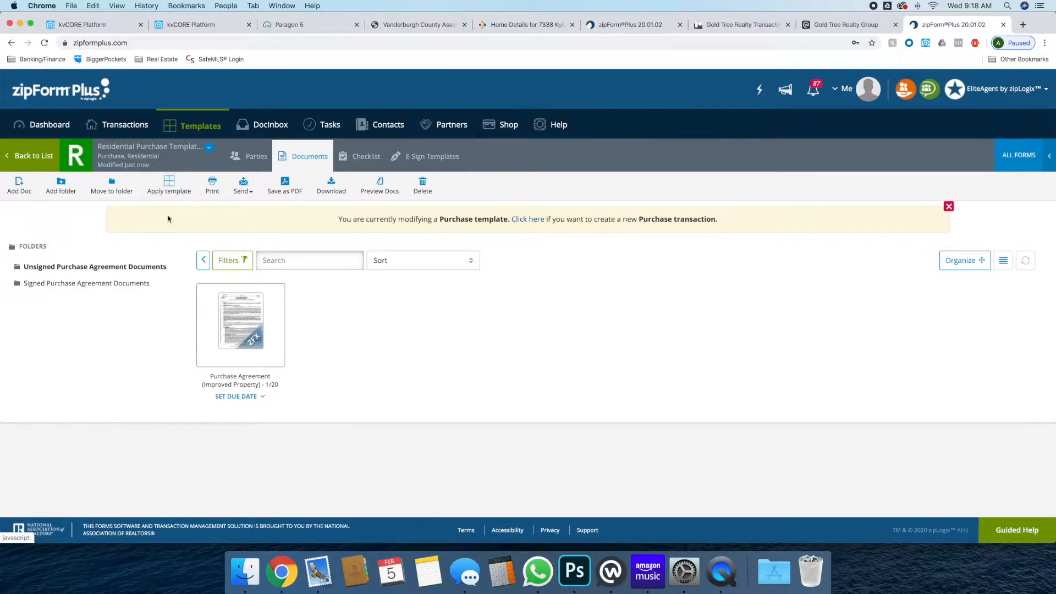
# In the Purchase Agreement, set selling broker eXp Realty, LLC with office code EXPSWIN
pyautogui.click(225, 315)
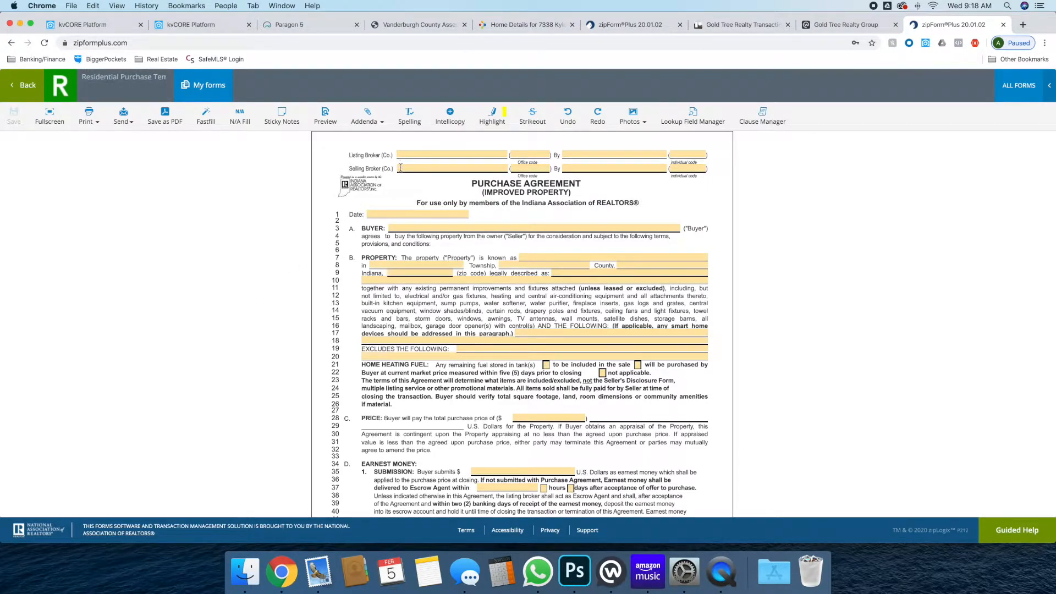
pyautogui.click(402, 167)
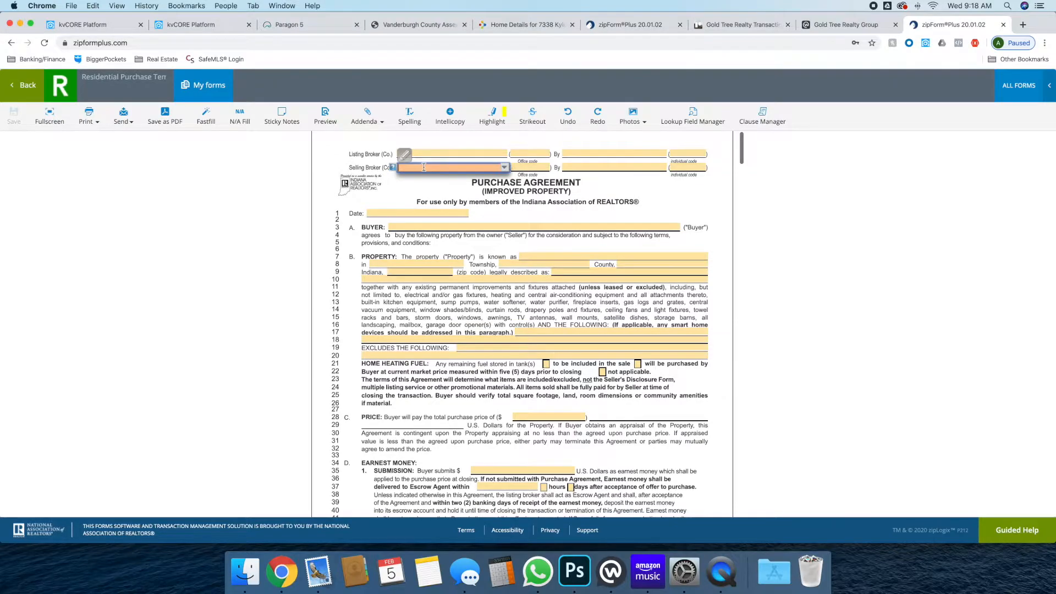
pyautogui.write('ex')
pyautogui.press('BackSpace')
pyautogui.write('Xp Realty')
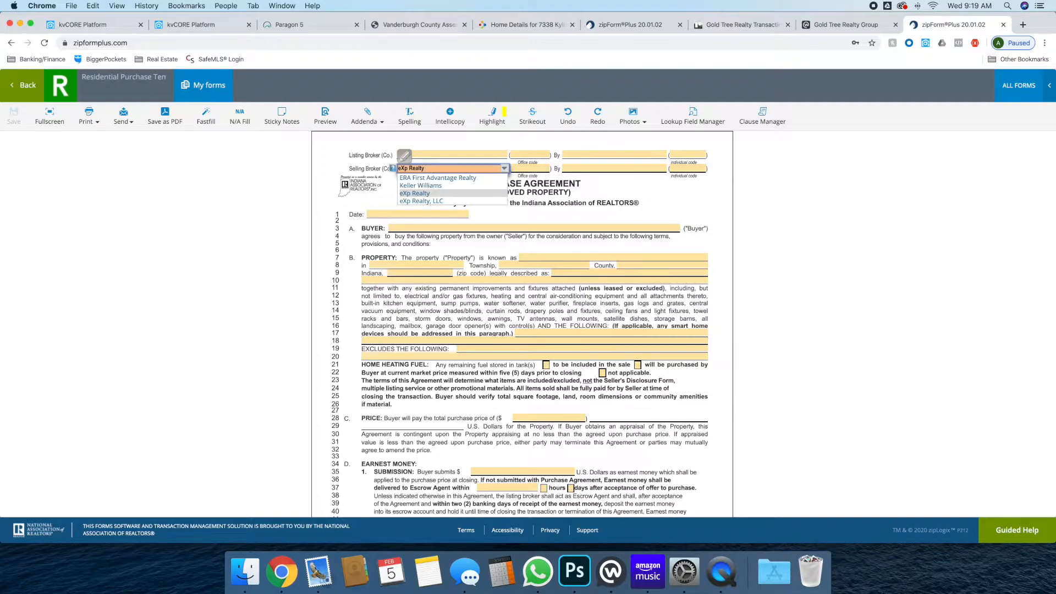
pyautogui.press('Down')
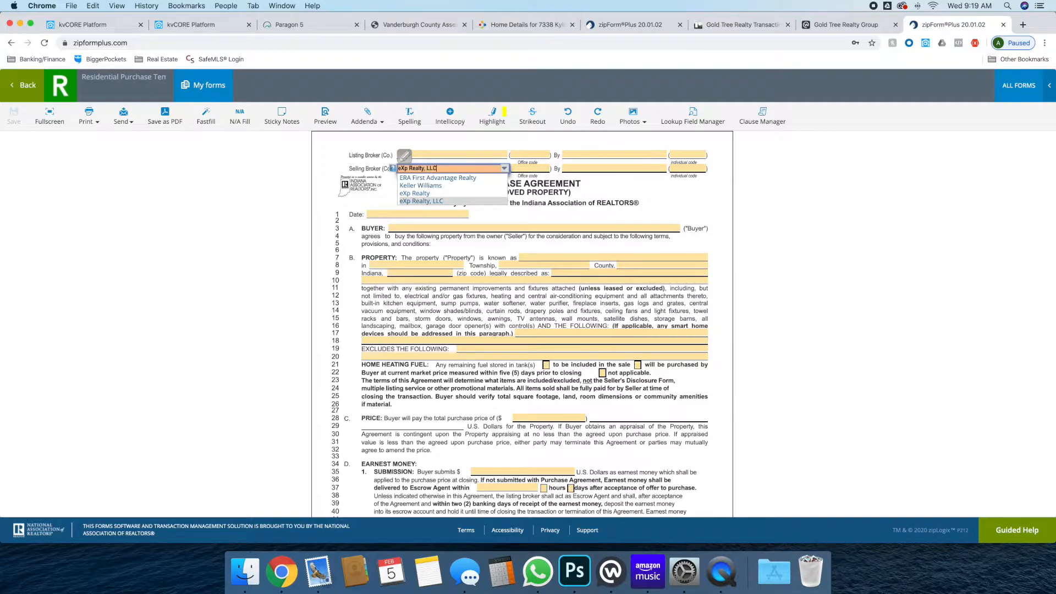
pyautogui.press('Return')
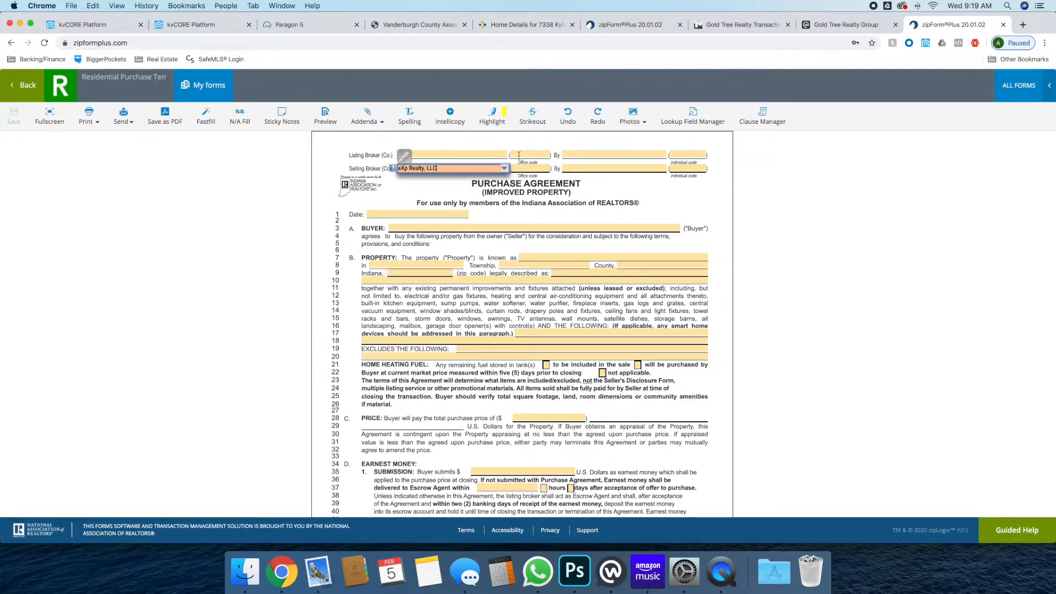
pyautogui.click(536, 171)
pyautogui.click(546, 169)
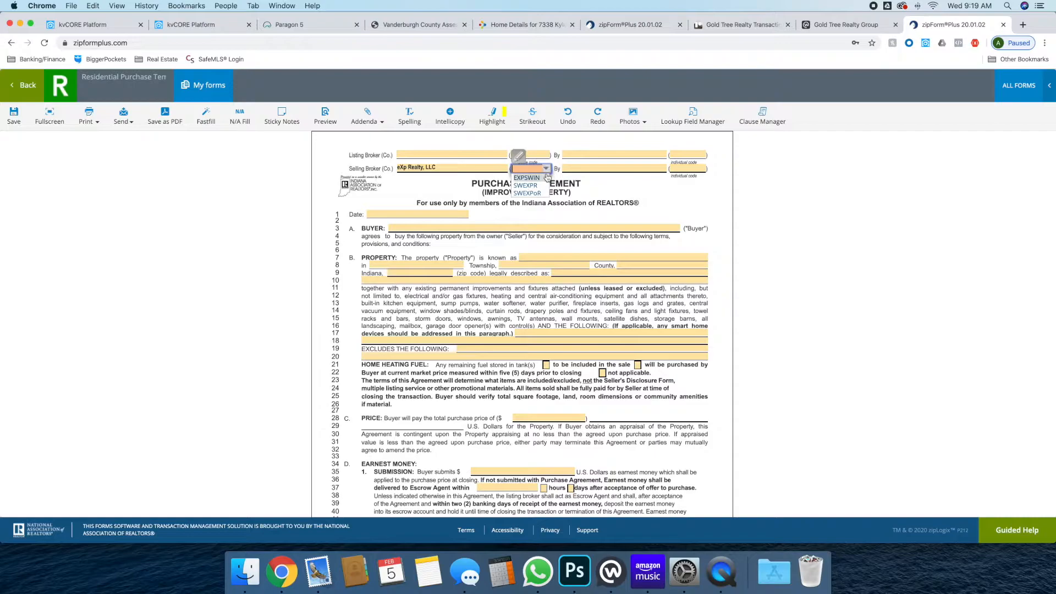
pyautogui.click(541, 178)
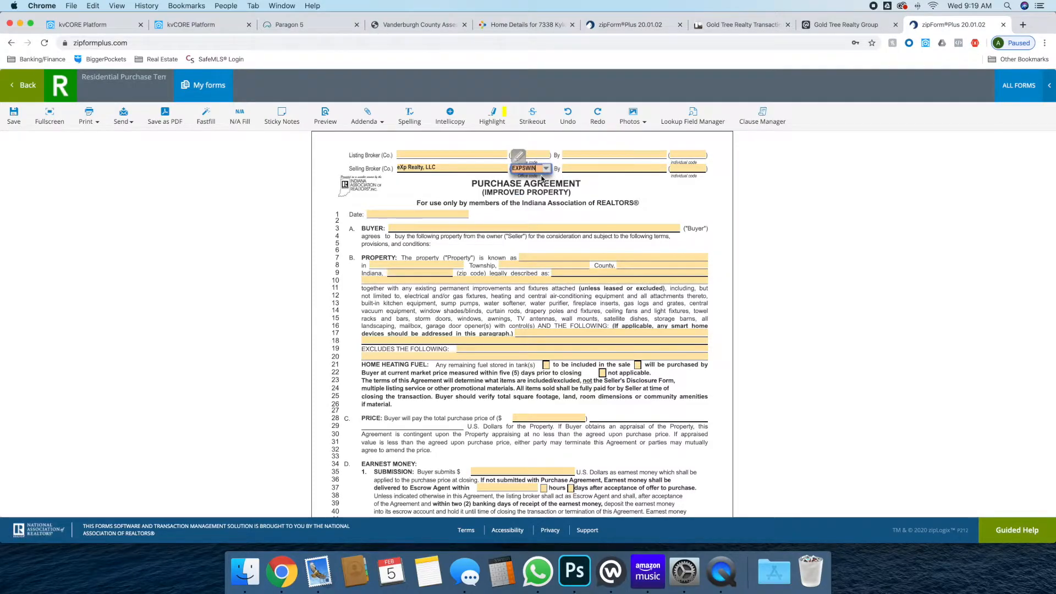
# Fill in the selling agent's name and individual code from the suggestions
pyautogui.click(582, 167)
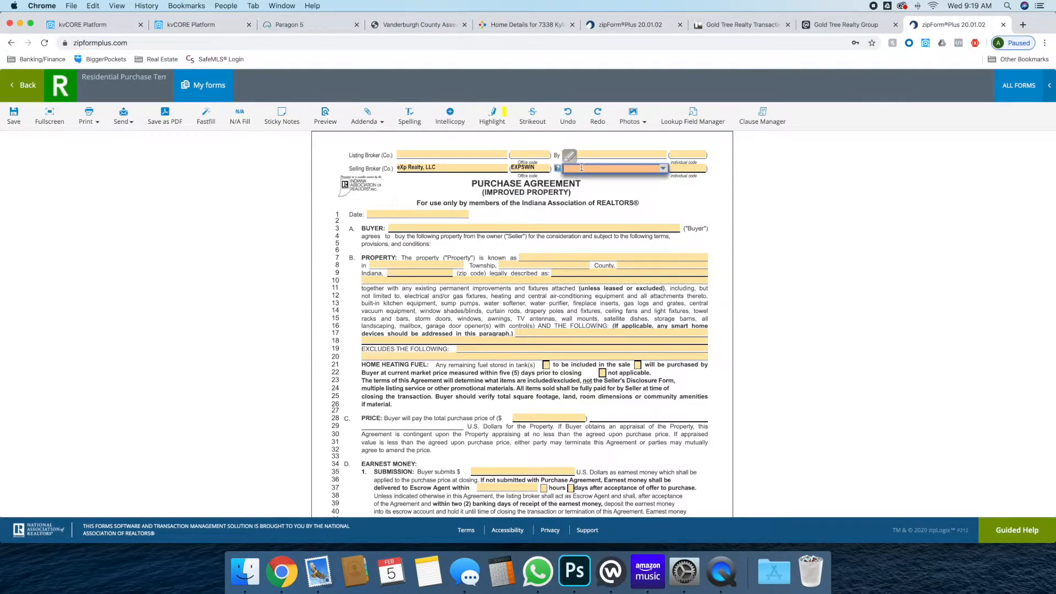
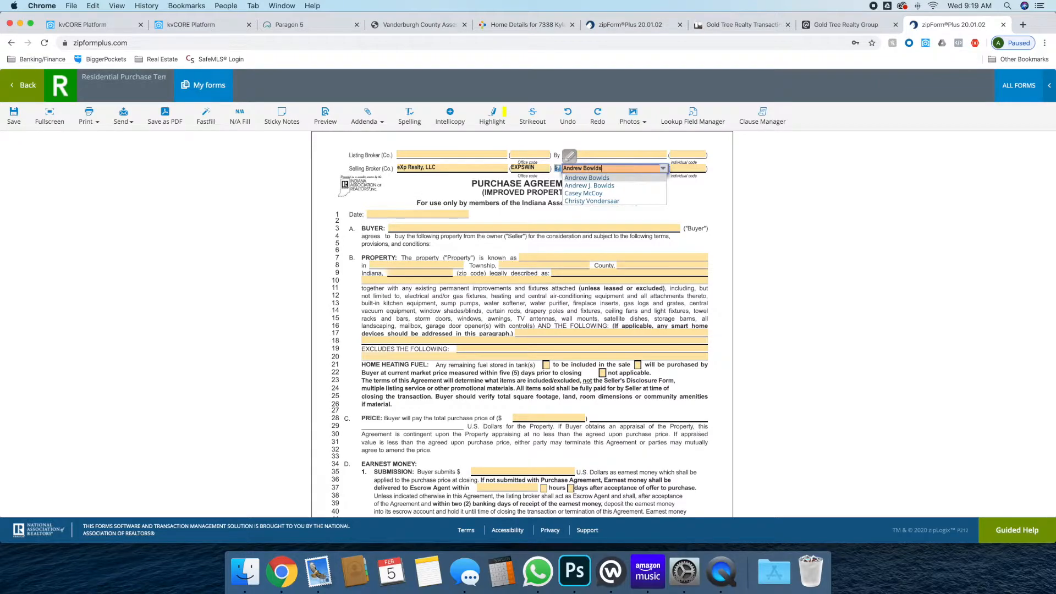
pyautogui.press('Tab')
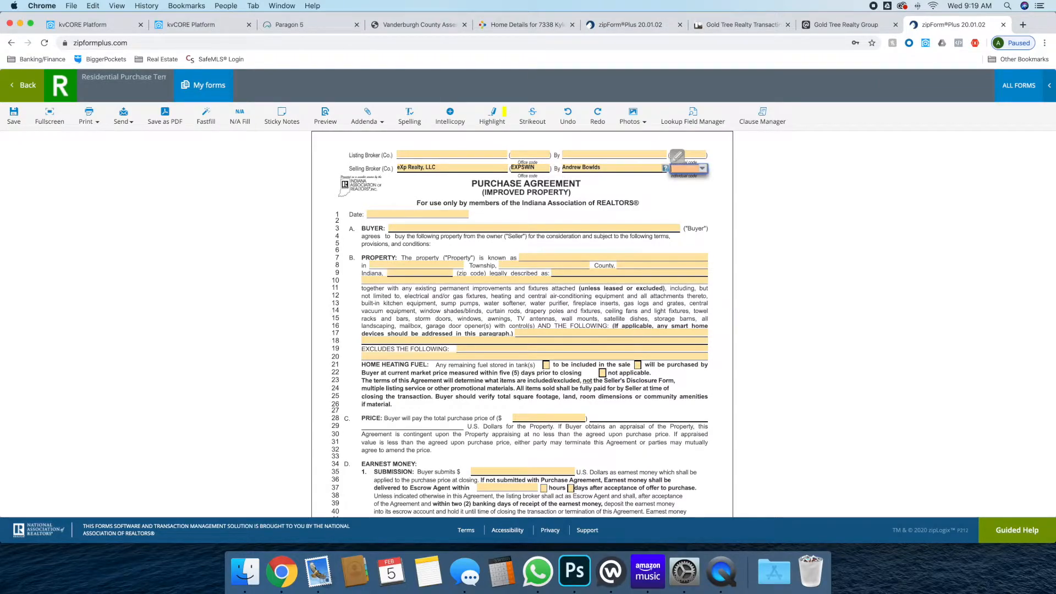
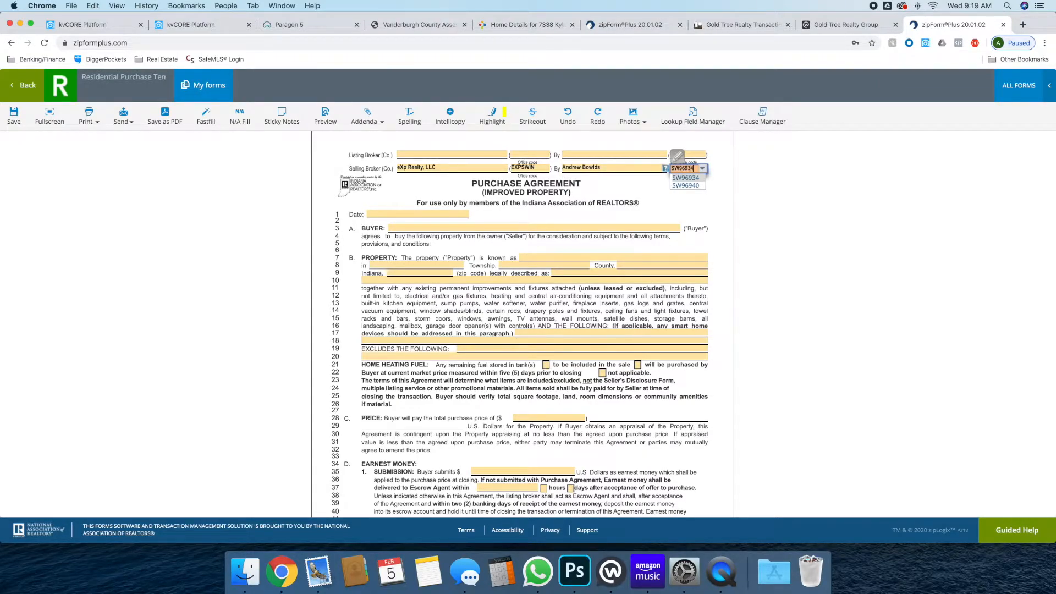
pyautogui.click(692, 177)
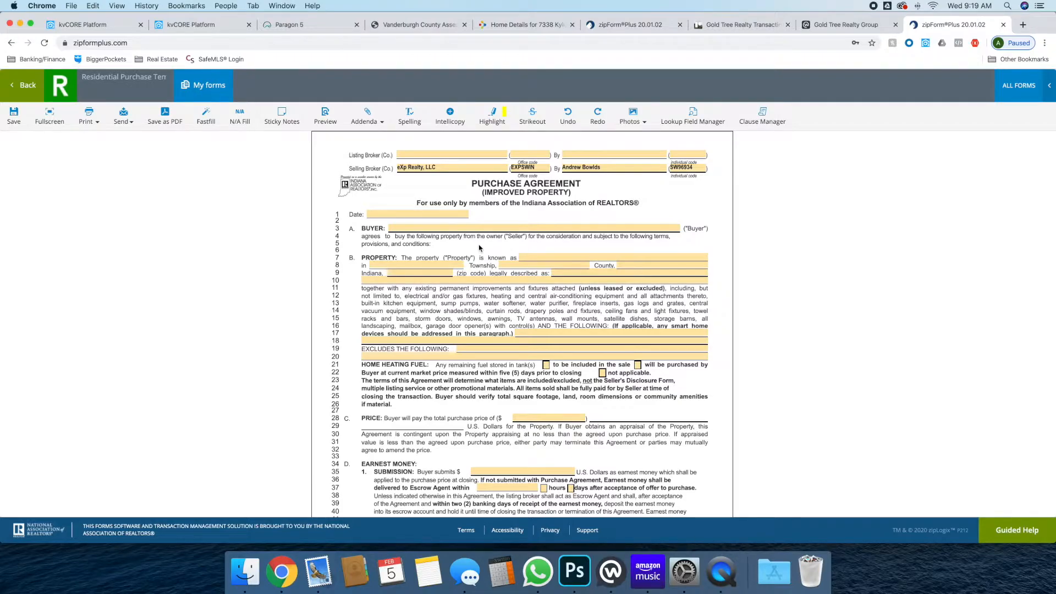
# Include all bathroom mirrors and kitchen appliances on line 17; mark heating fuel not applicable
pyautogui.scroll(-1, 479, 248)
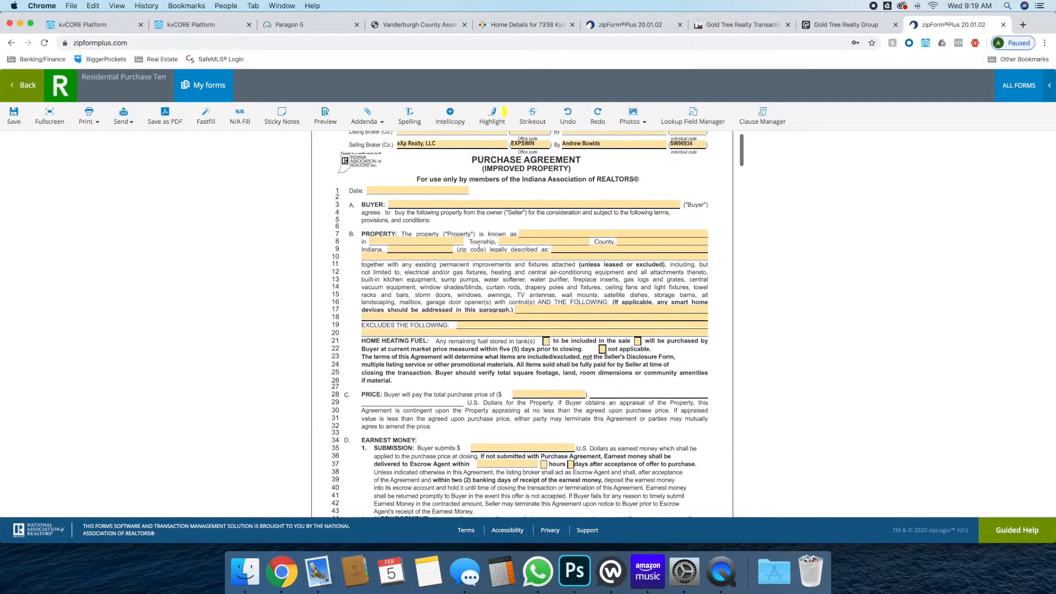
pyautogui.click(528, 311)
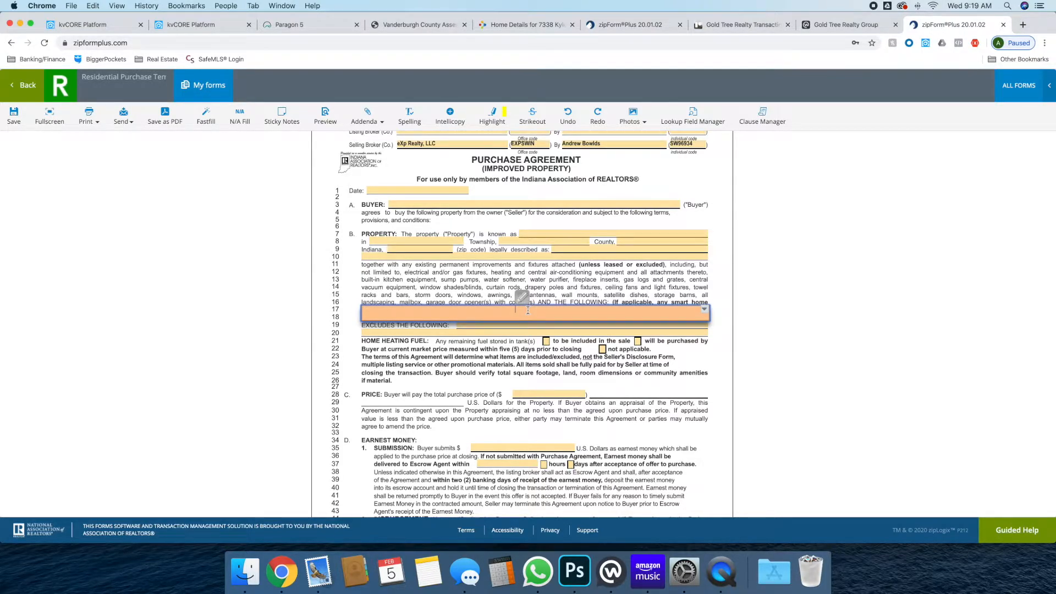
pyautogui.write('All bathroom mirrors, kitchen appliances')
pyautogui.click(625, 358)
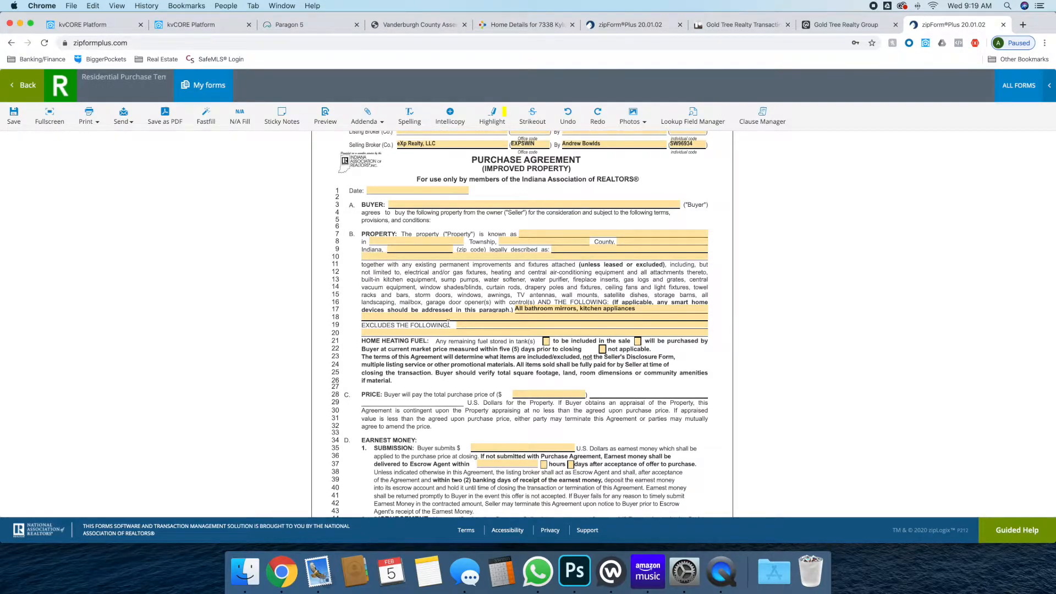
pyautogui.moveTo(360, 341); pyautogui.dragTo(444, 348)
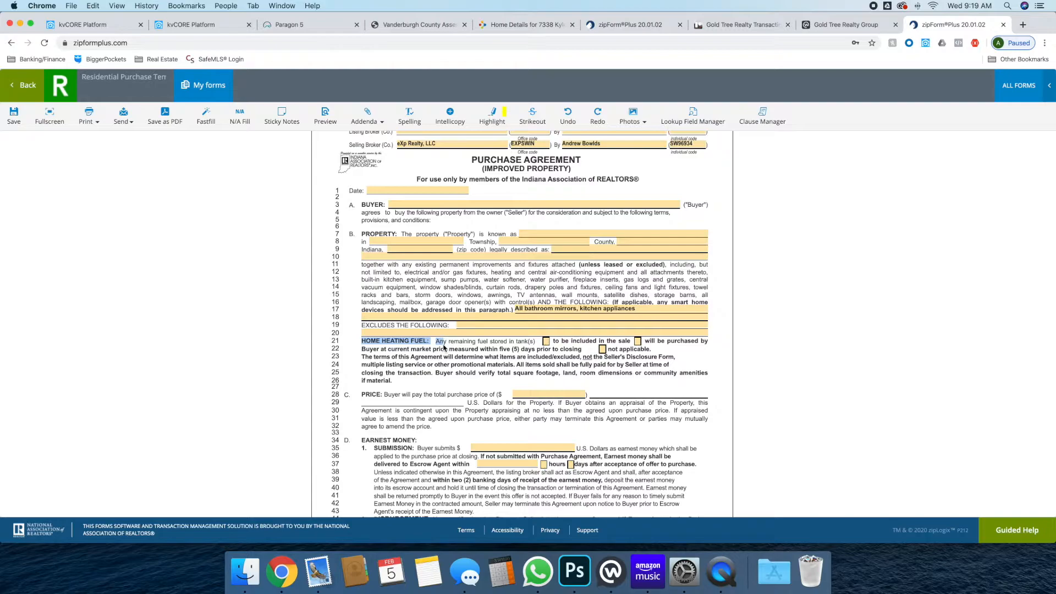
pyautogui.click(602, 350)
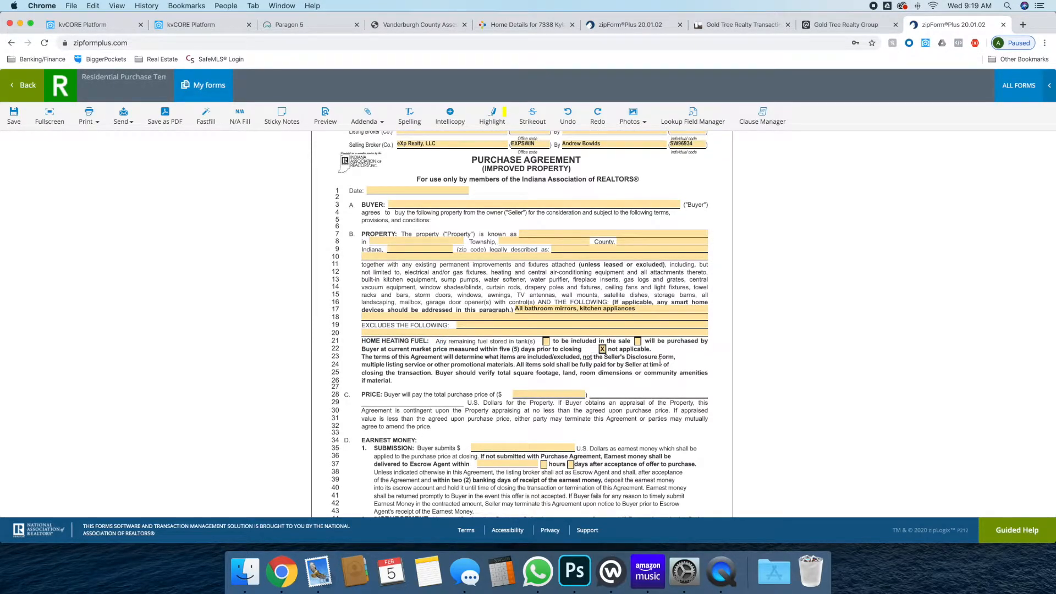
# Set $500 earnest money, delivered within 3 days
pyautogui.scroll(-3, 583, 377)
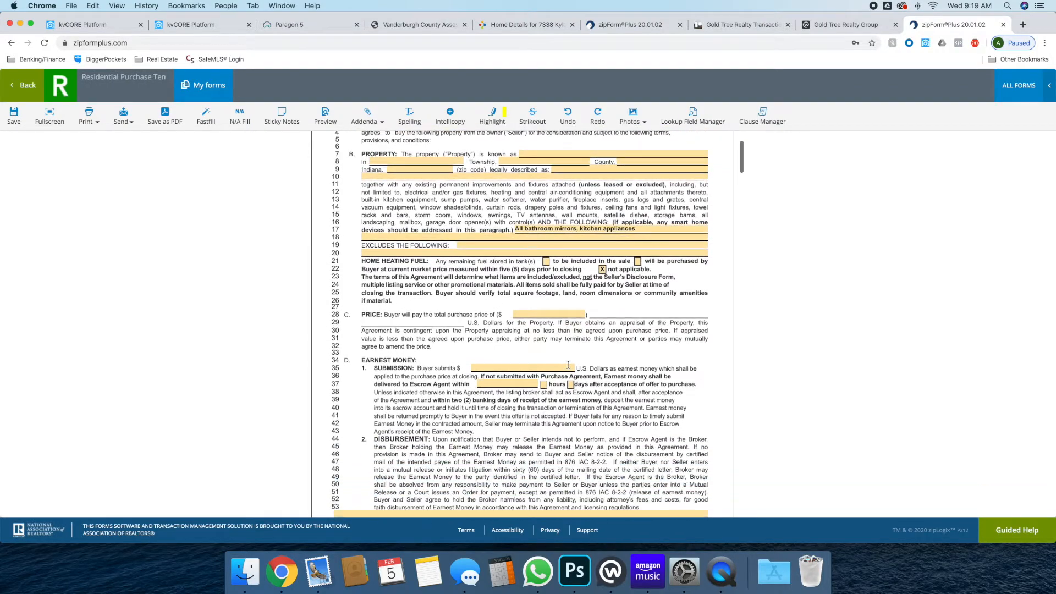
pyautogui.scroll(-1, 544, 341)
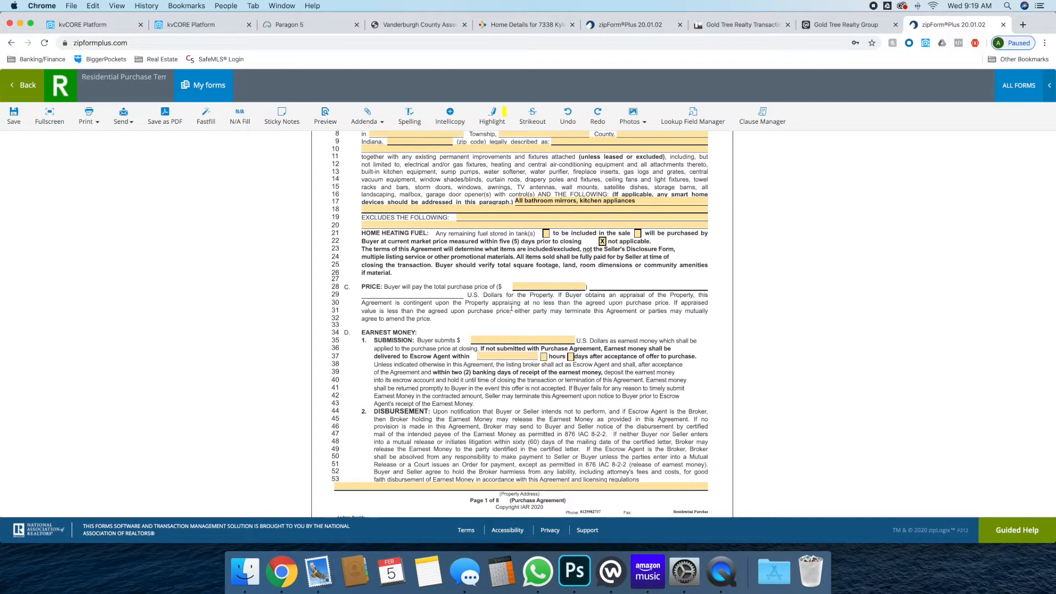
pyautogui.scroll(-1, 511, 308)
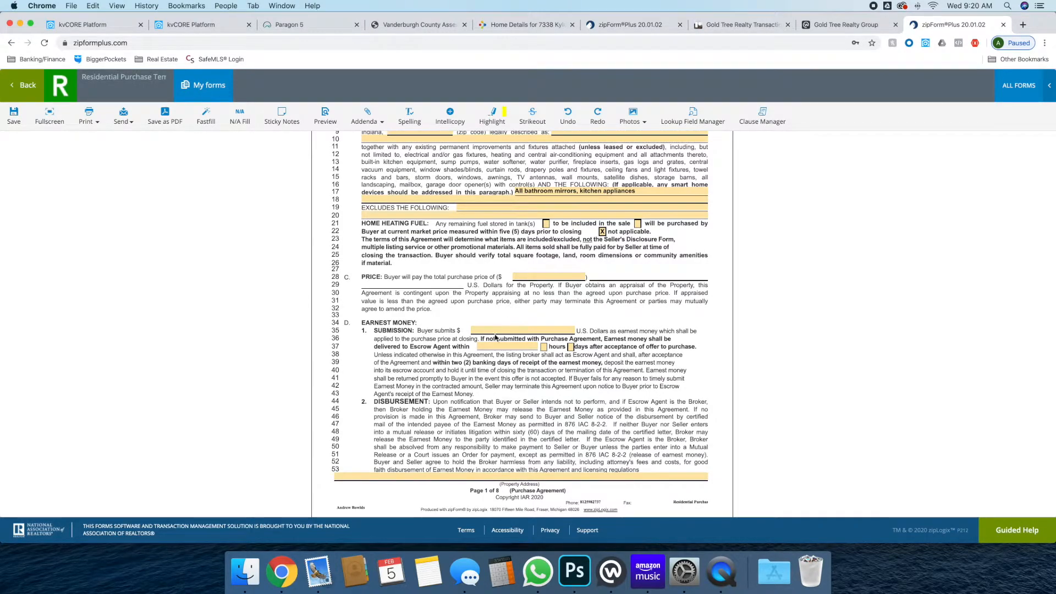
pyautogui.click(504, 328)
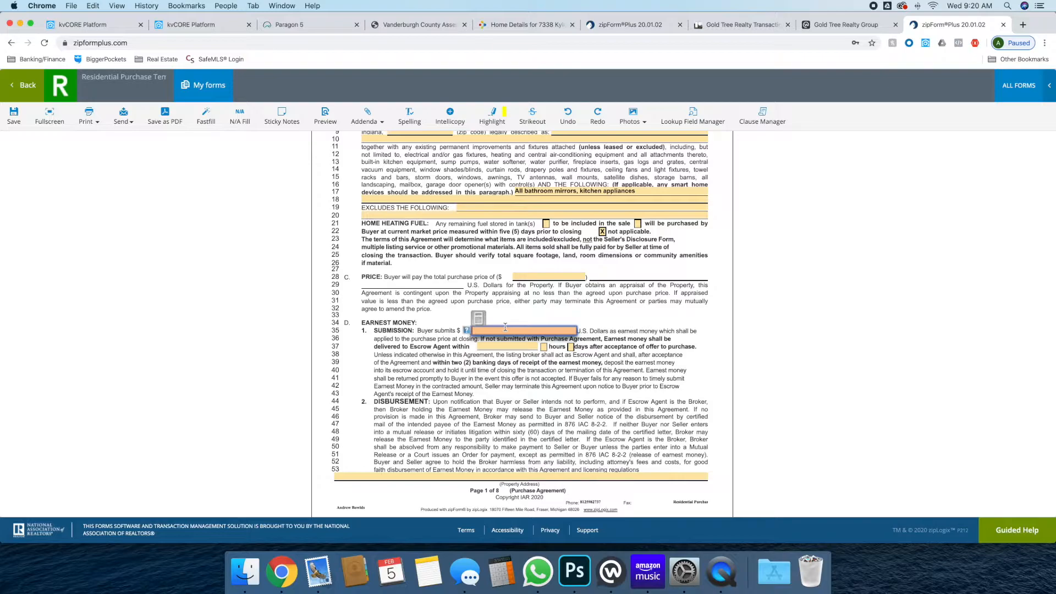
pyautogui.write('500')
pyautogui.press('Tab')
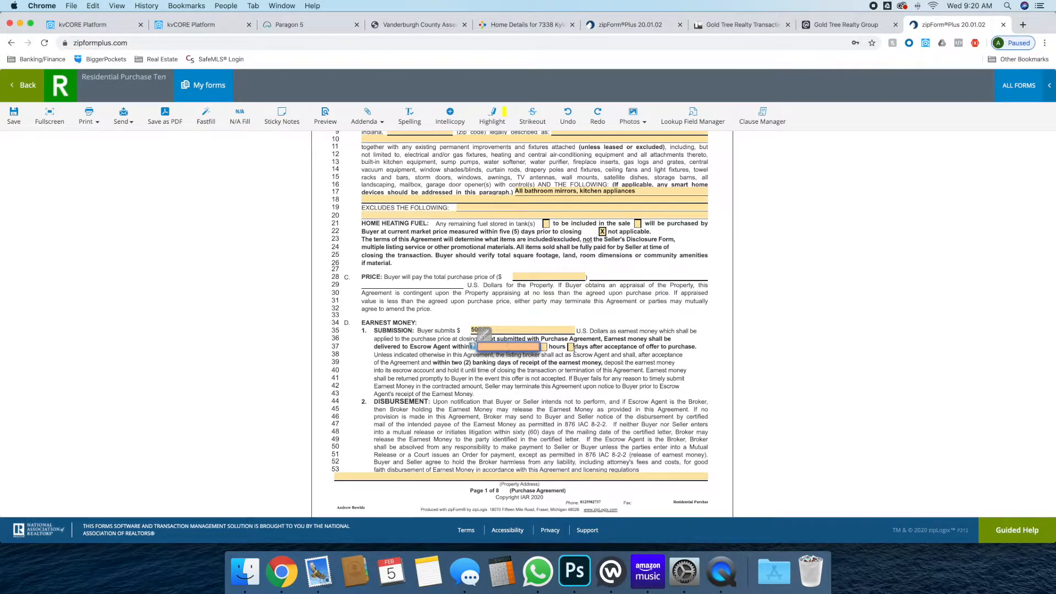
pyautogui.write('3')
pyautogui.click(575, 347)
pyautogui.click(572, 347)
pyautogui.scroll(-3, 596, 389)
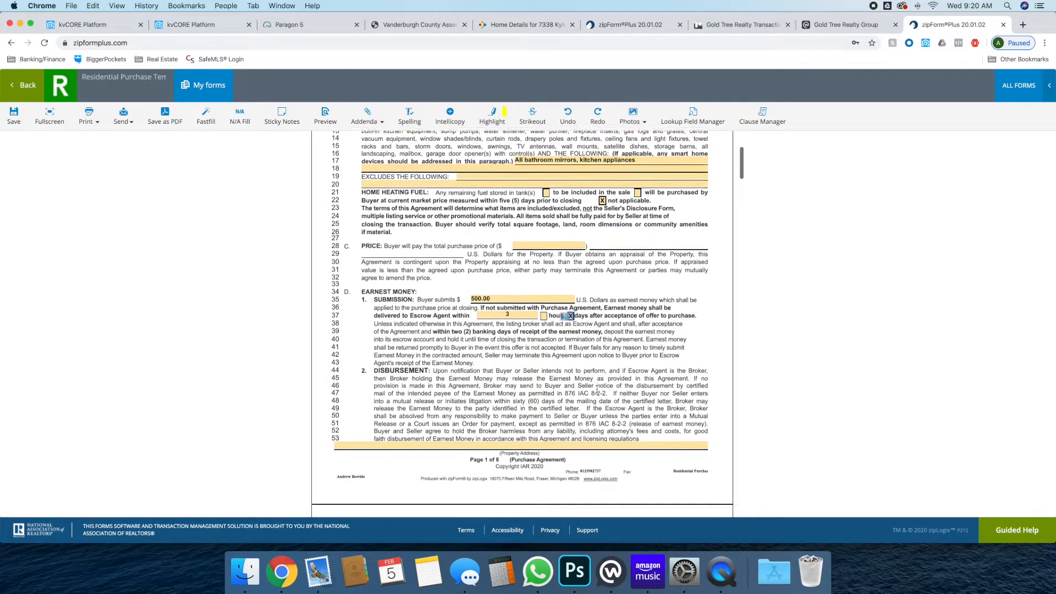
pyautogui.scroll(-5, 594, 384)
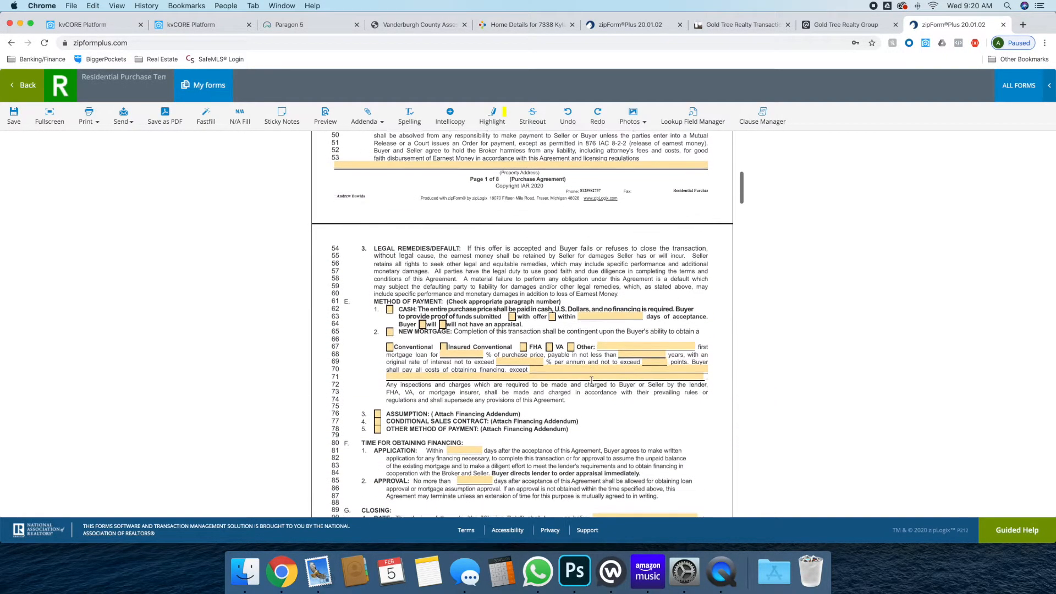
# Allow 5 days to apply for financing, 5 days for loan approval, and 30 days to closing
pyautogui.scroll(-2, 591, 374)
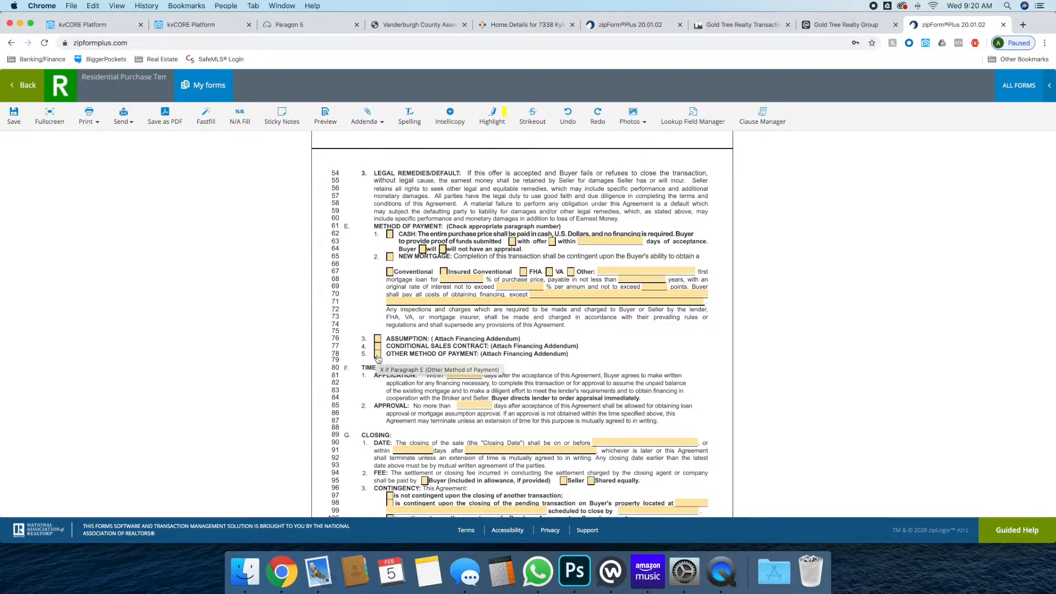
pyautogui.scroll(-3, 377, 358)
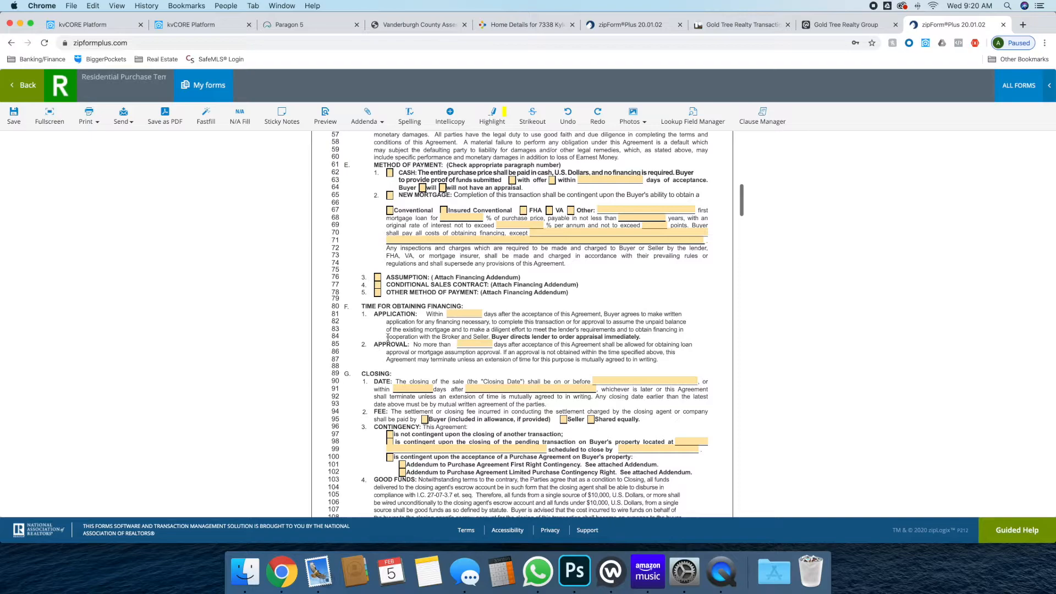
pyautogui.scroll(-1, 390, 335)
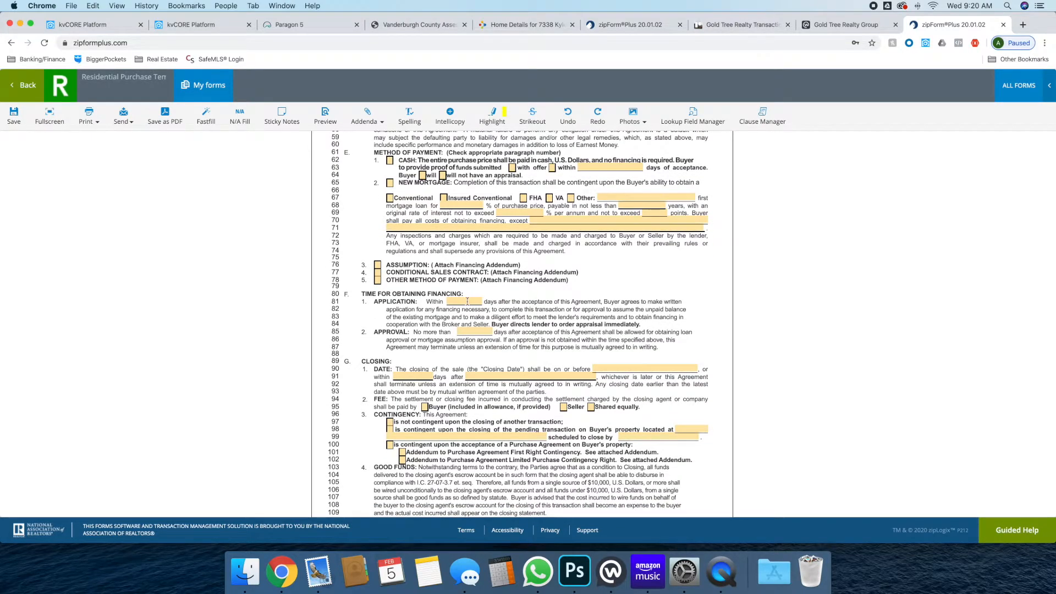
pyautogui.click(467, 302)
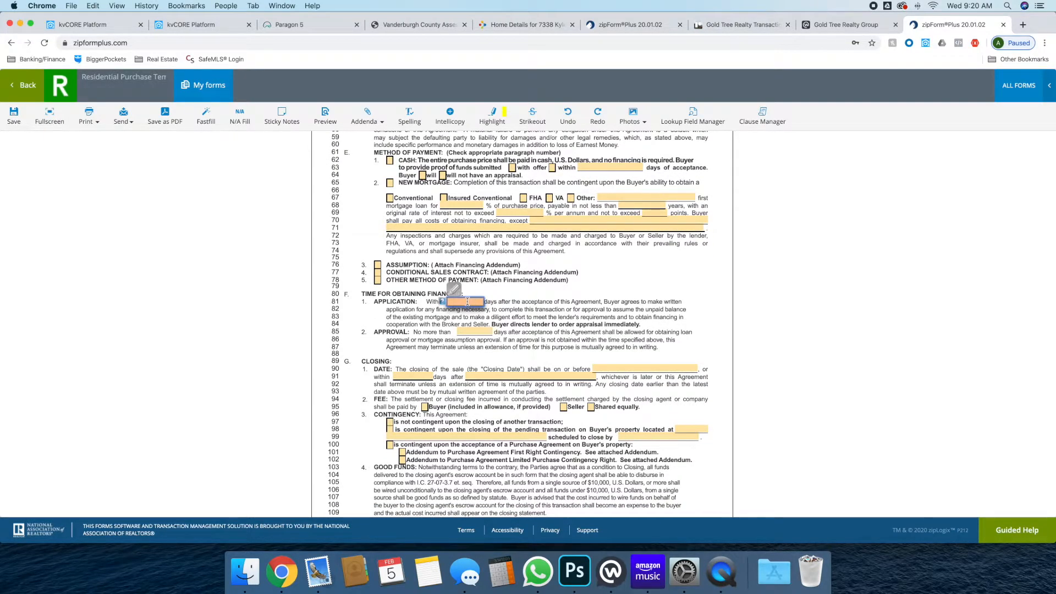
pyautogui.write('5')
pyautogui.press('Tab')
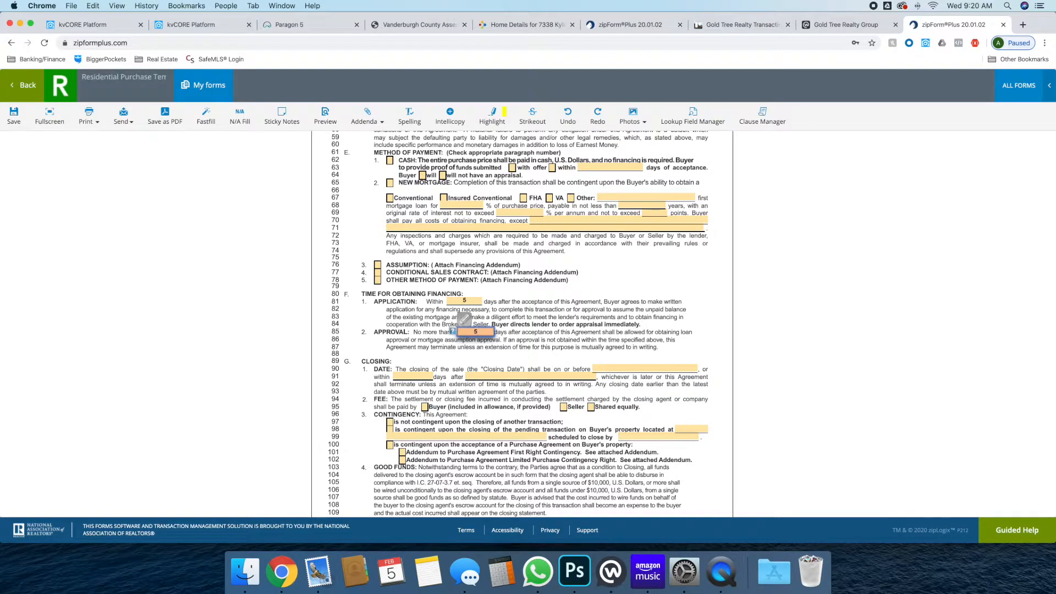
pyautogui.click(457, 356)
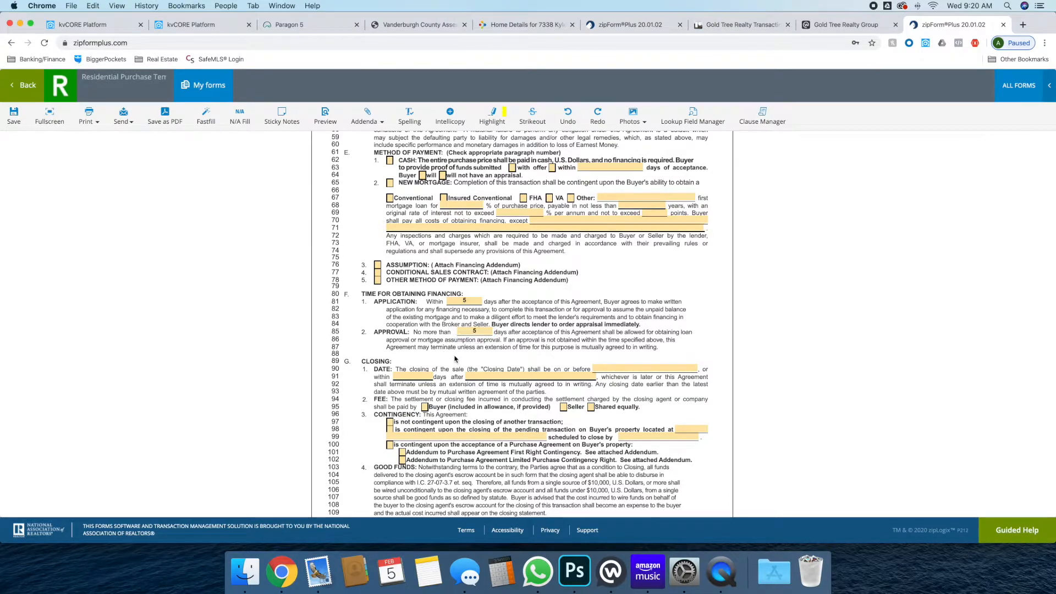
pyautogui.click(413, 377)
pyautogui.write('30')
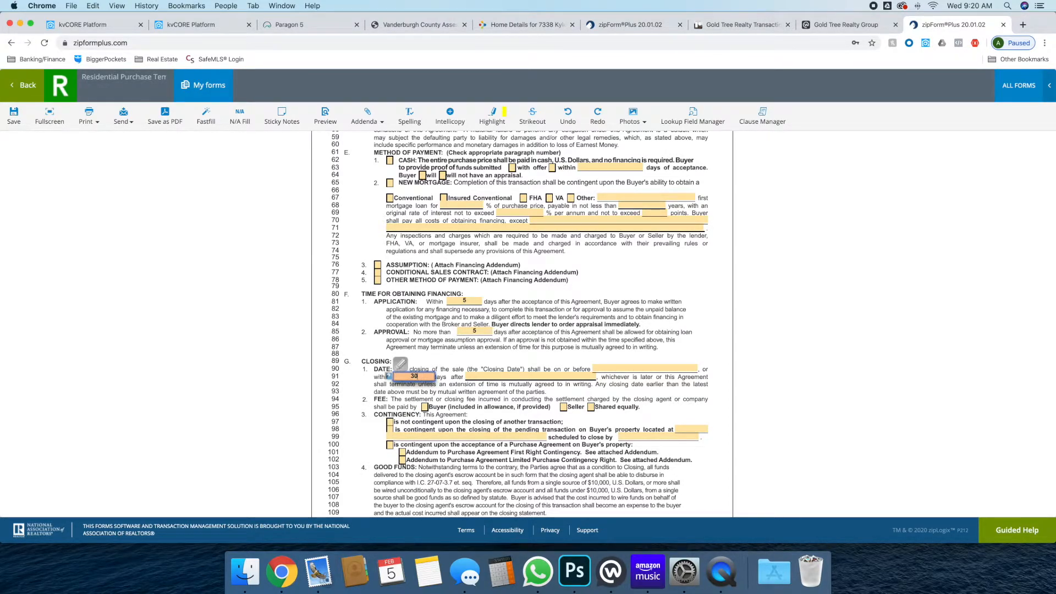
pyautogui.press('Tab')
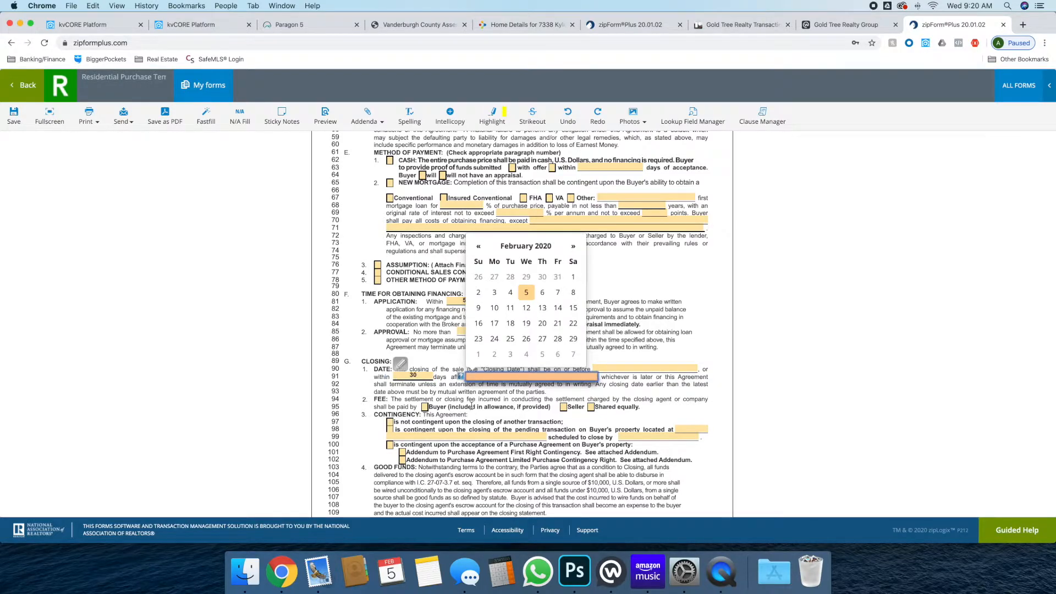
pyautogui.click(472, 394)
# Have the Buyer pay the closing fee and make the purchase not contingent on another closing
pyautogui.scroll(-2, 472, 394)
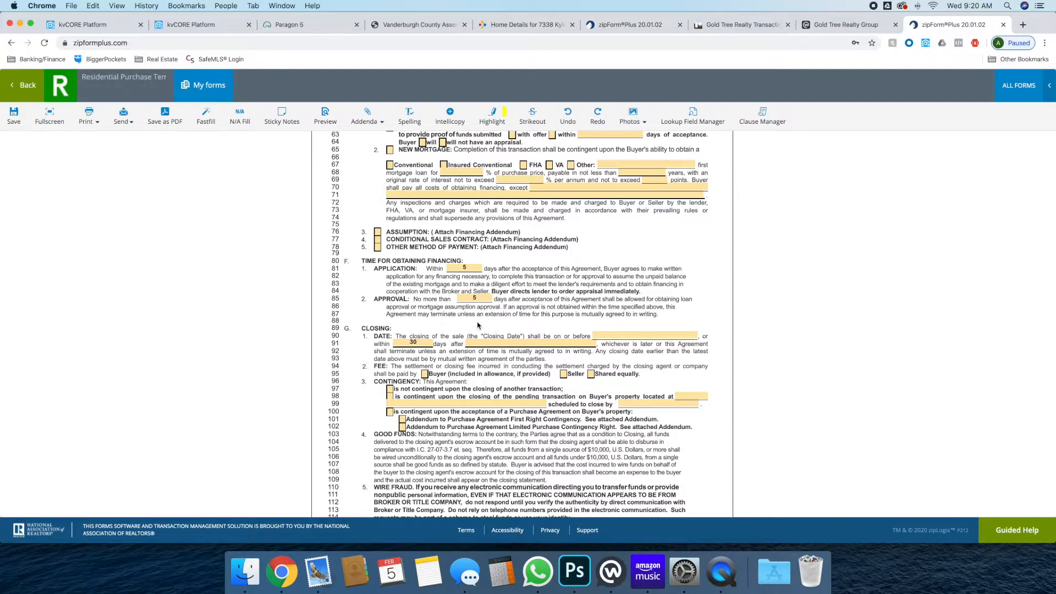
pyautogui.scroll(-2, 477, 324)
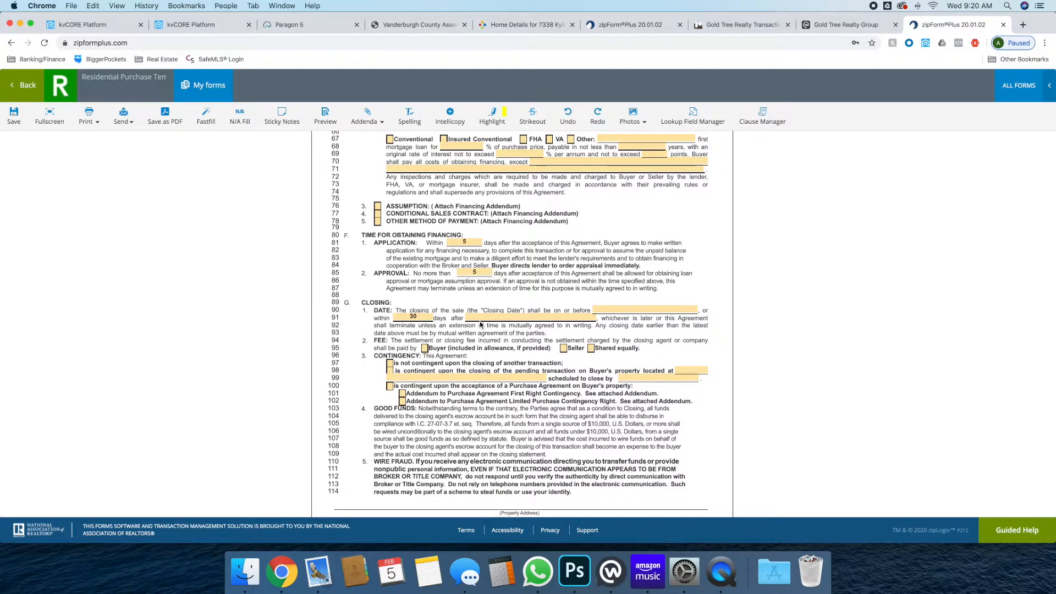
pyautogui.scroll(-1, 480, 325)
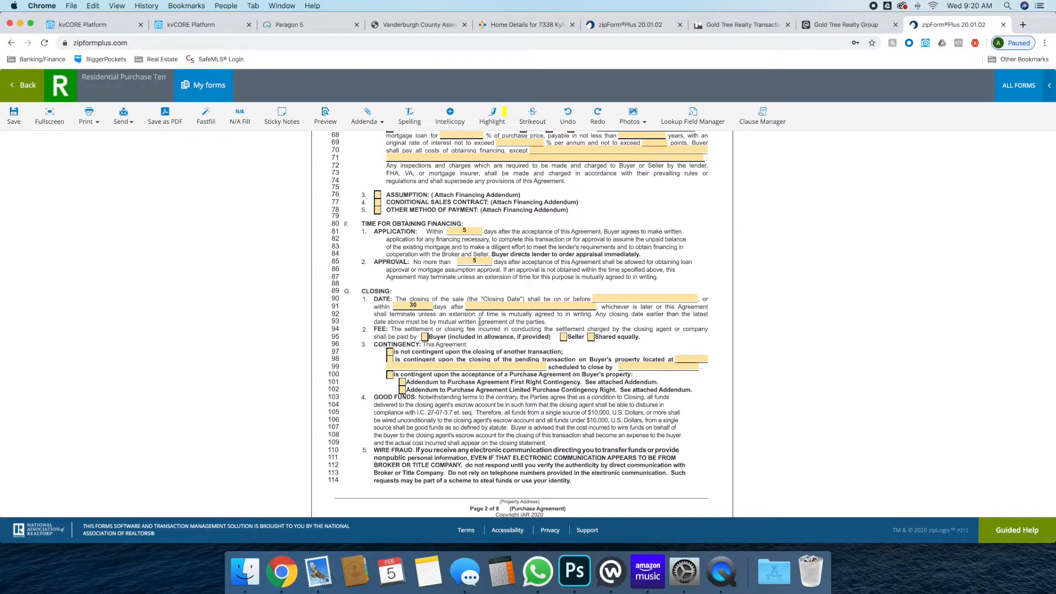
pyautogui.click(425, 337)
pyautogui.scroll(-1, 421, 337)
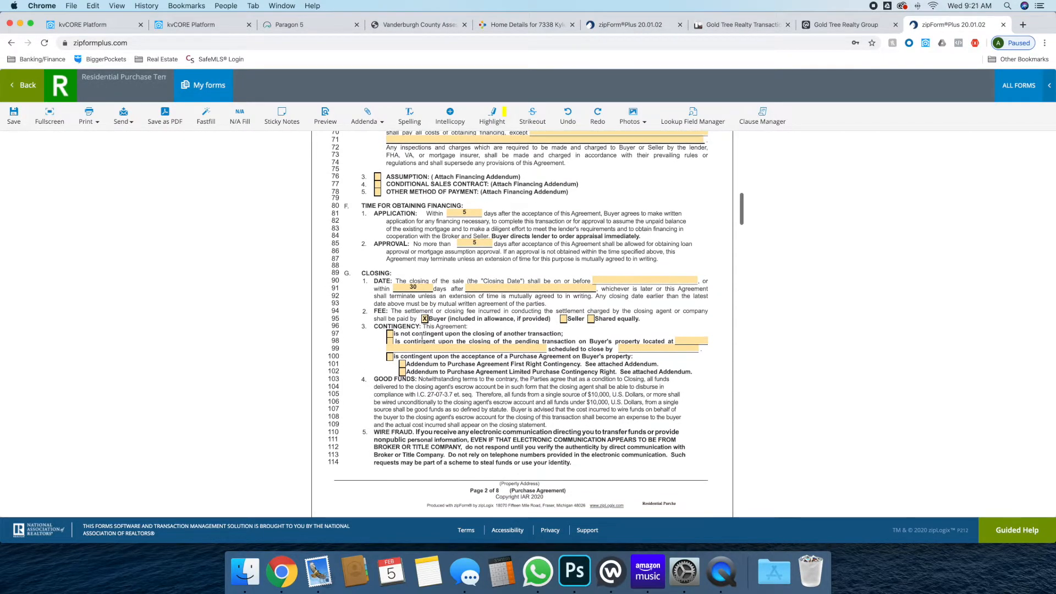
pyautogui.scroll(-2, 392, 335)
pyautogui.click(389, 303)
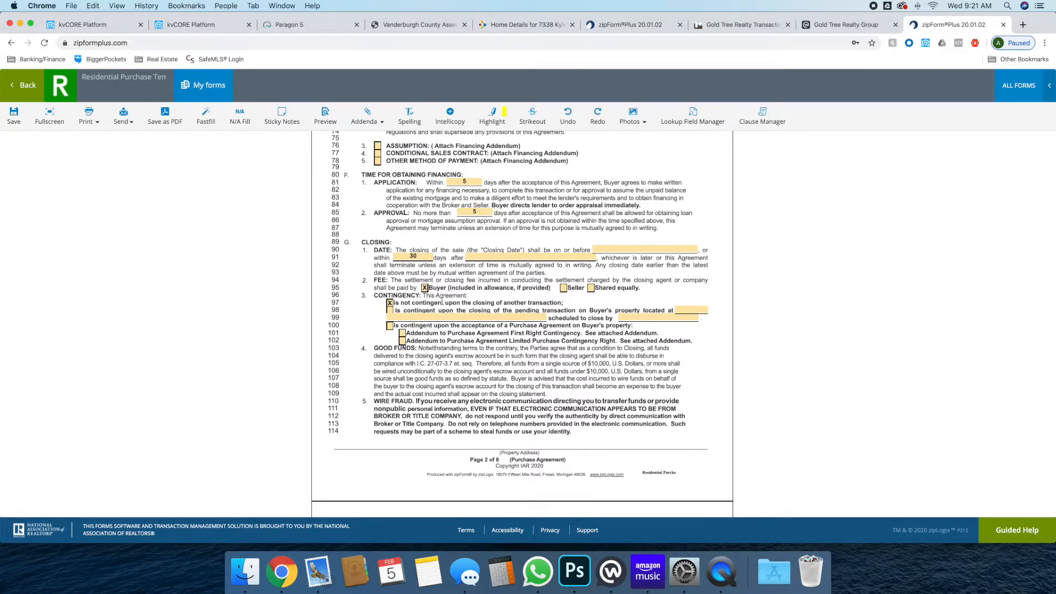
pyautogui.scroll(-15, 442, 301)
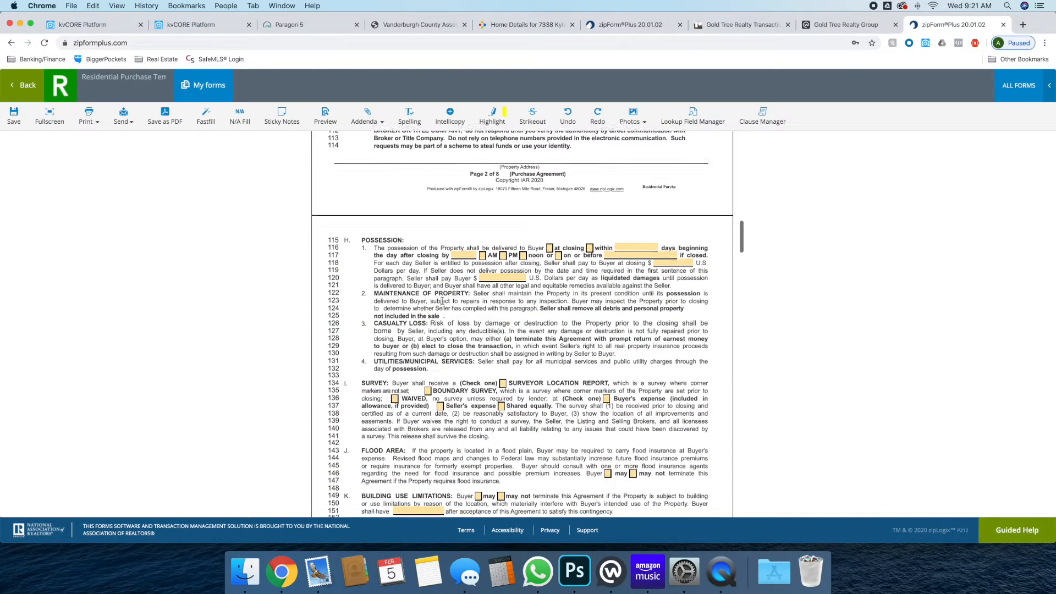
# Deliver possession at closing, waive the survey, and make it the Buyer's expense
pyautogui.click(549, 244)
pyautogui.scroll(-2, 542, 290)
pyautogui.scroll(-4, 542, 290)
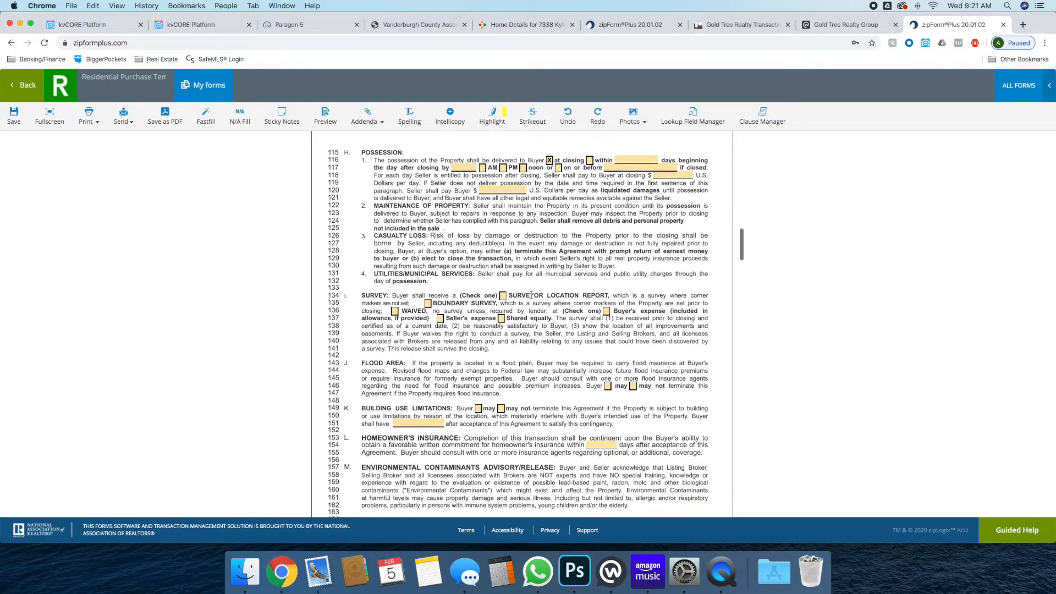
pyautogui.click(394, 311)
pyautogui.click(606, 312)
# Choose 'may not' for building use limitations, 'may' for flood area, with 5 days
pyautogui.scroll(-3, 546, 392)
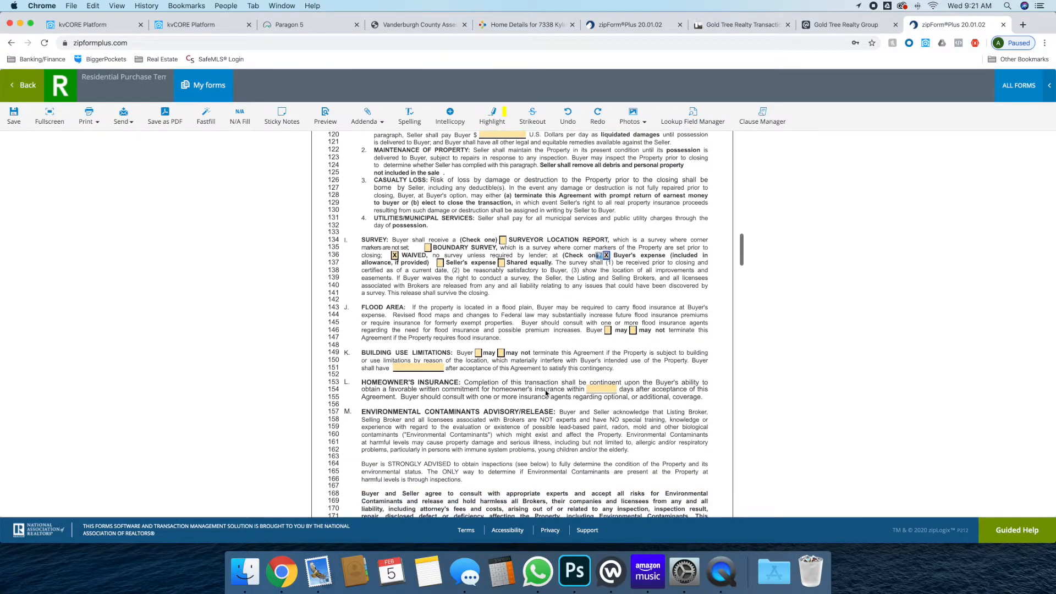
pyautogui.click(501, 354)
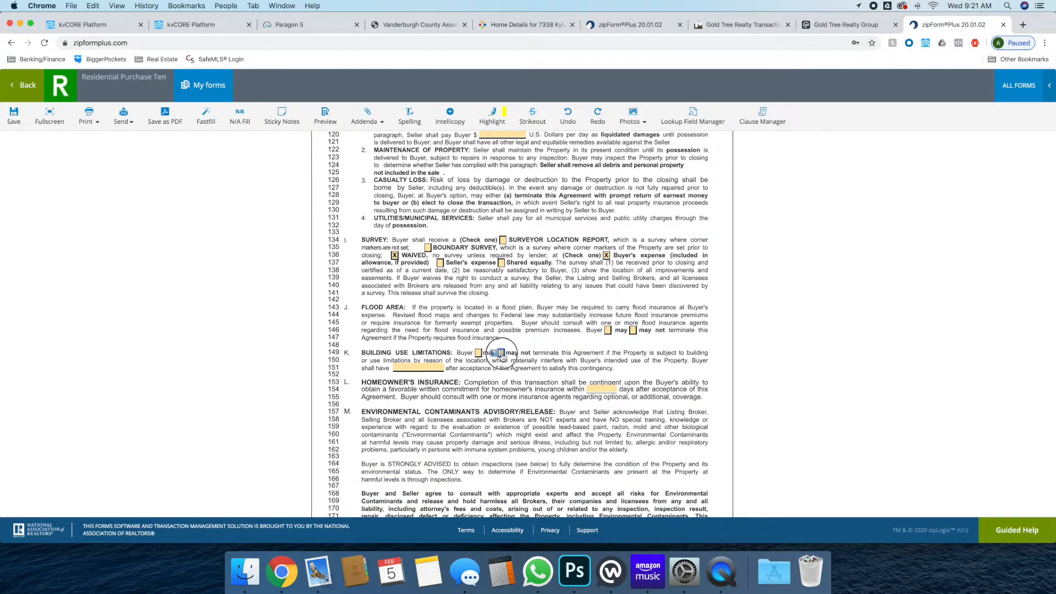
pyautogui.click(608, 331)
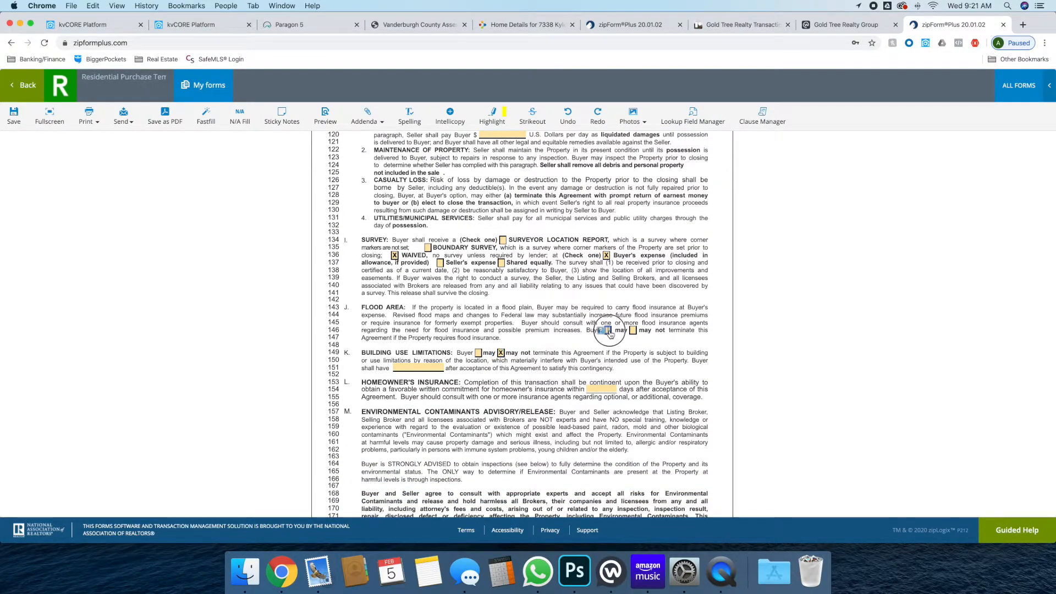
pyautogui.click(427, 367)
pyautogui.write('5')
pyautogui.click(603, 389)
# Reserve the Buyer's inspections with a 15-day inspection period and 5 additional days
pyautogui.scroll(-5, 603, 389)
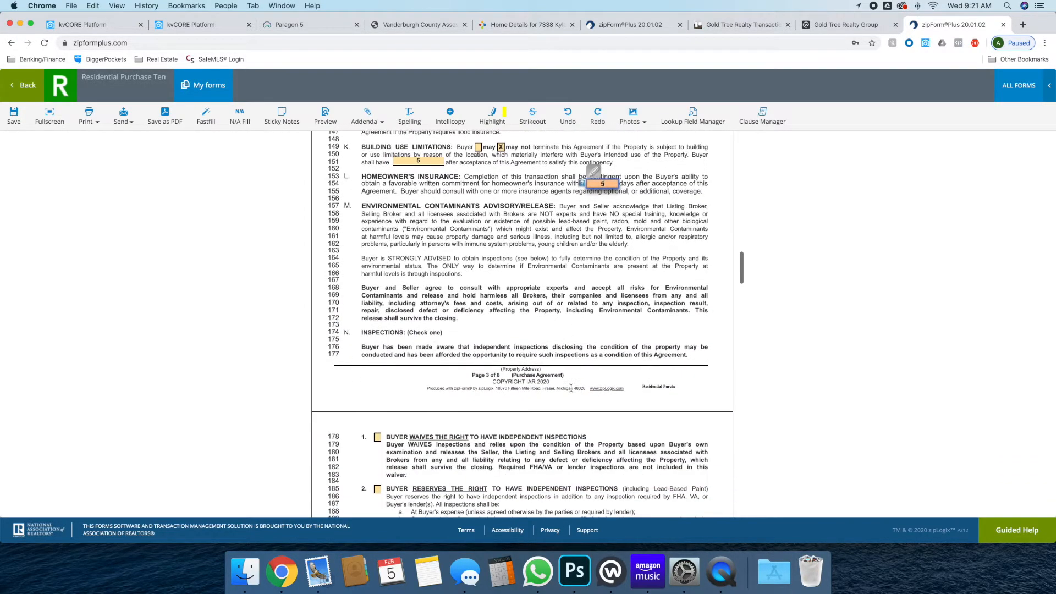
pyautogui.scroll(-2, 575, 388)
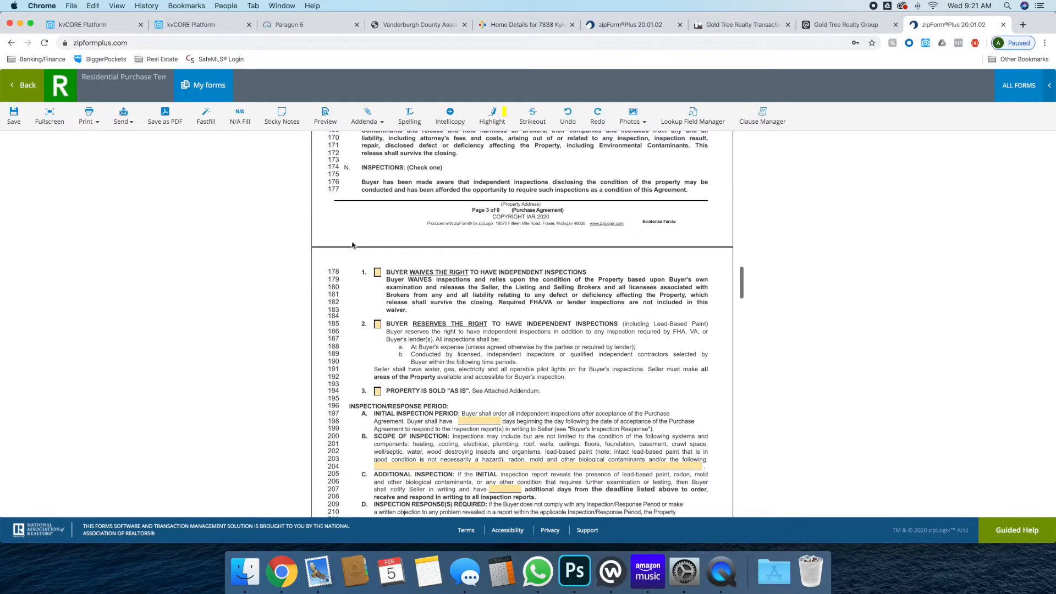
pyautogui.click(377, 324)
pyautogui.scroll(-1, 506, 365)
pyautogui.click(483, 346)
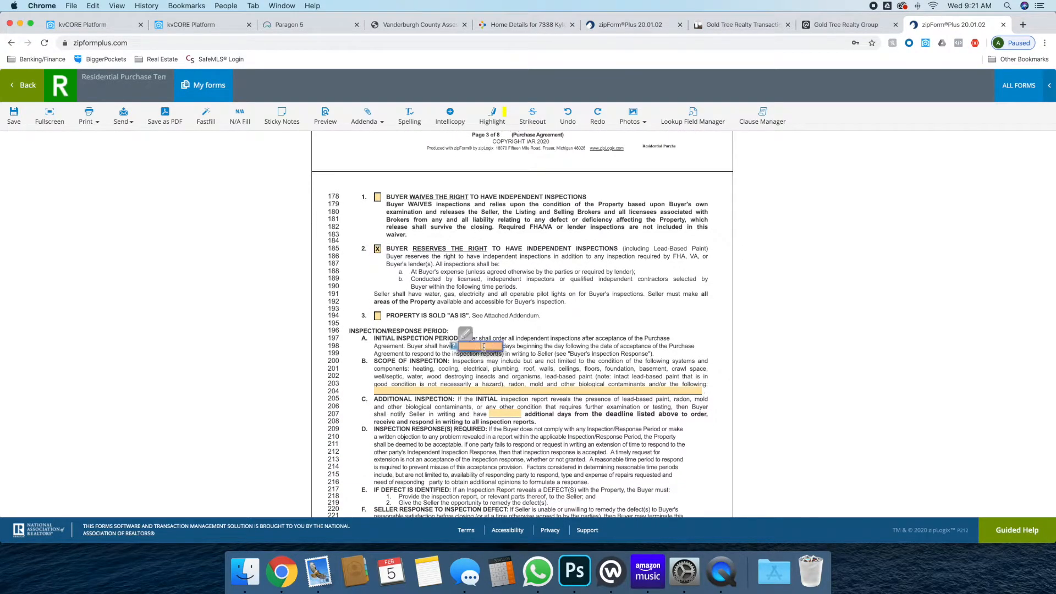
pyautogui.write('1')
pyautogui.click(523, 345)
pyautogui.scroll(-1, 525, 346)
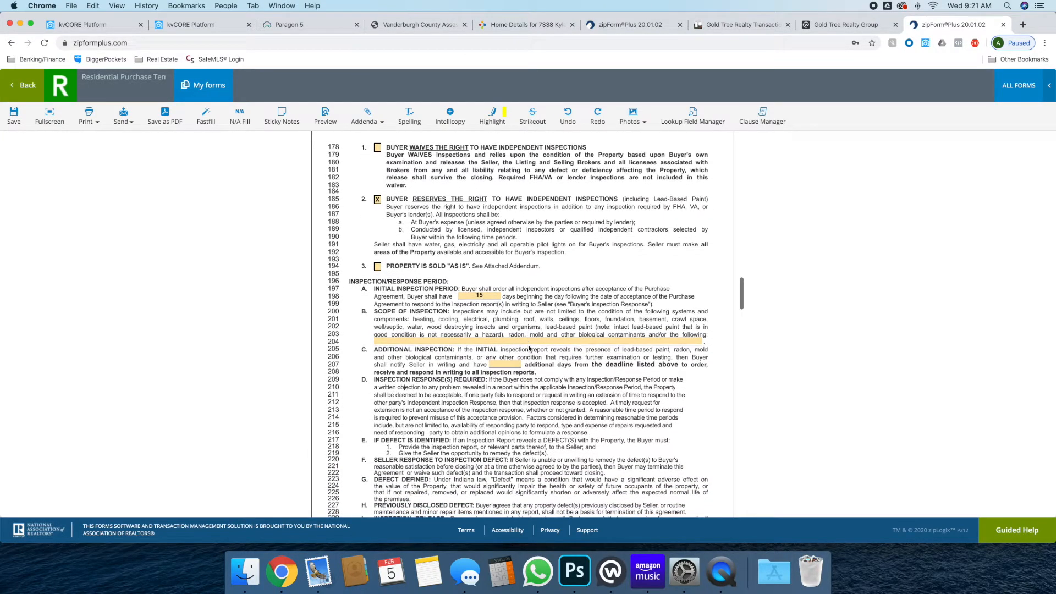
pyautogui.scroll(-1, 529, 348)
pyautogui.click(503, 338)
pyautogui.write('5')
pyautogui.click(511, 345)
pyautogui.scroll(-5, 550, 363)
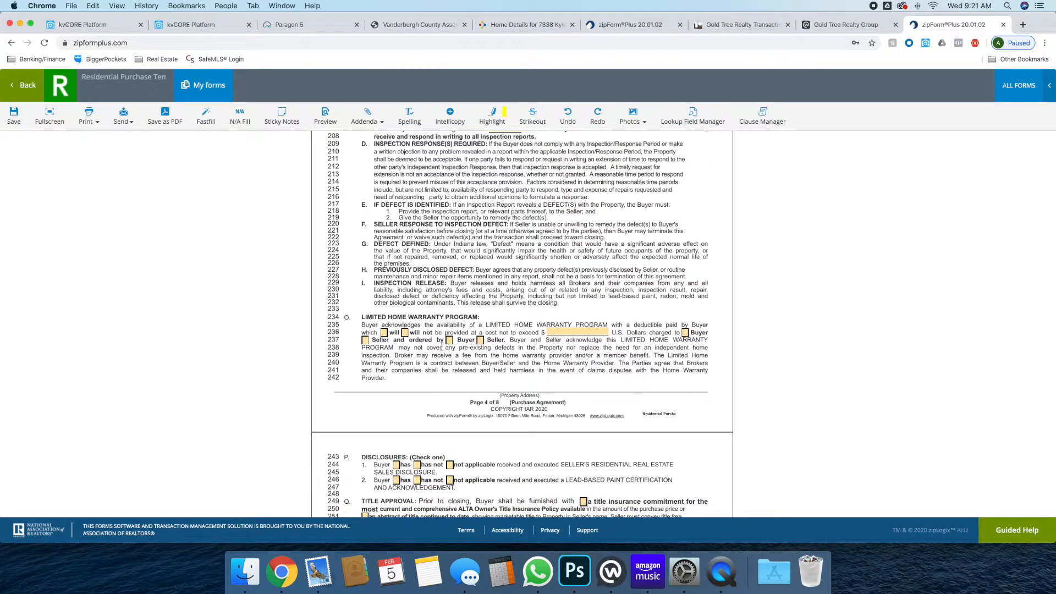
# Decline the home warranty and confirm the Buyer received both disclosures
pyautogui.click(405, 333)
pyautogui.scroll(-5, 429, 341)
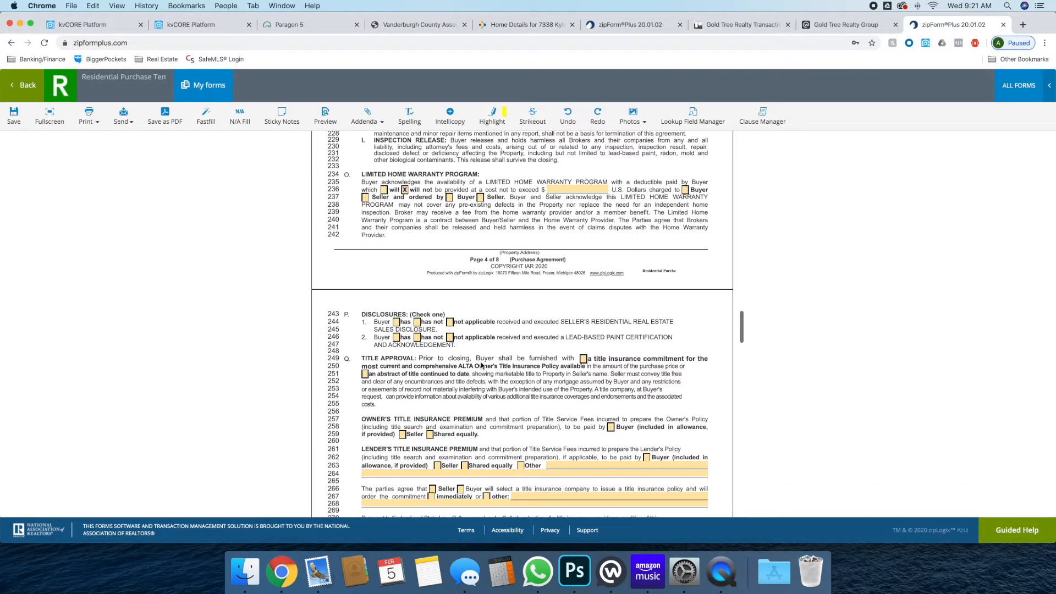
pyautogui.click(396, 323)
pyautogui.click(397, 338)
# Require a title insurance commitment, with the Buyer paying owner's and lender's premiums
pyautogui.scroll(-2, 584, 321)
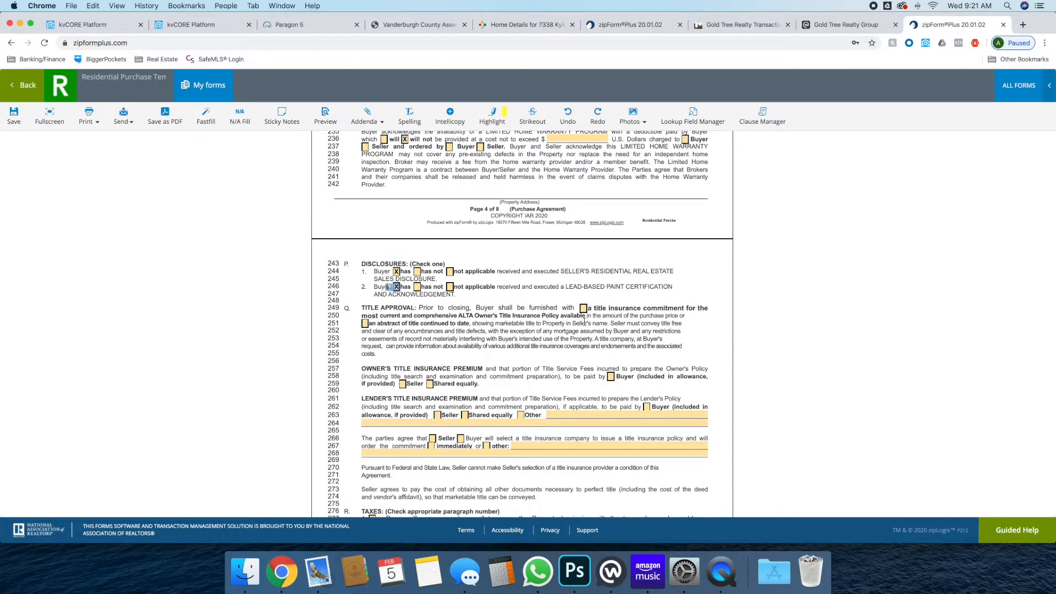
pyautogui.scroll(-1, 585, 322)
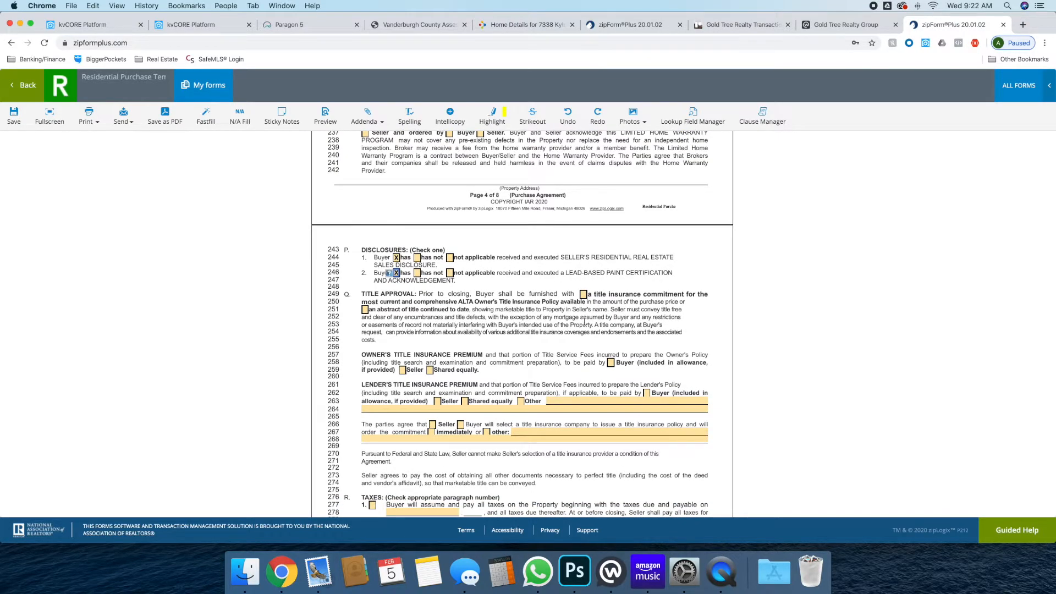
pyautogui.scroll(-1, 585, 322)
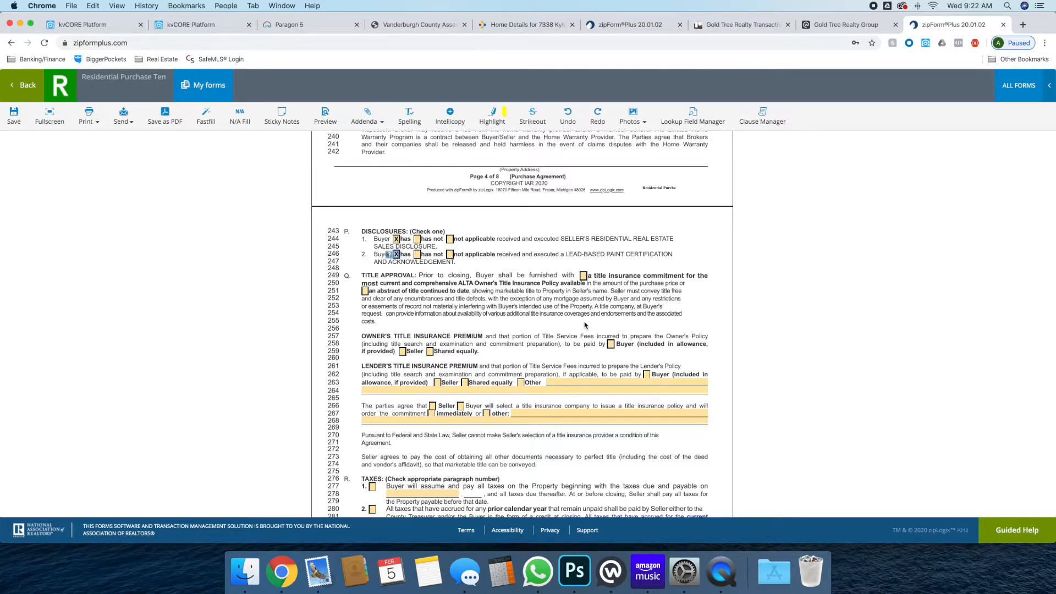
pyautogui.click(583, 275)
pyautogui.moveTo(377, 290); pyautogui.dragTo(469, 291)
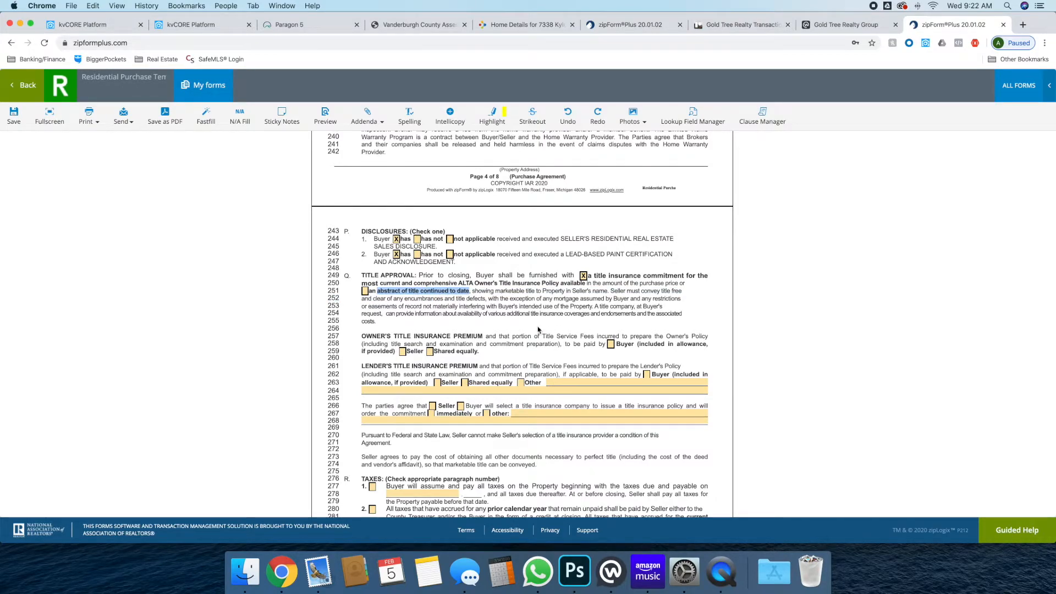
pyautogui.scroll(-1, 538, 329)
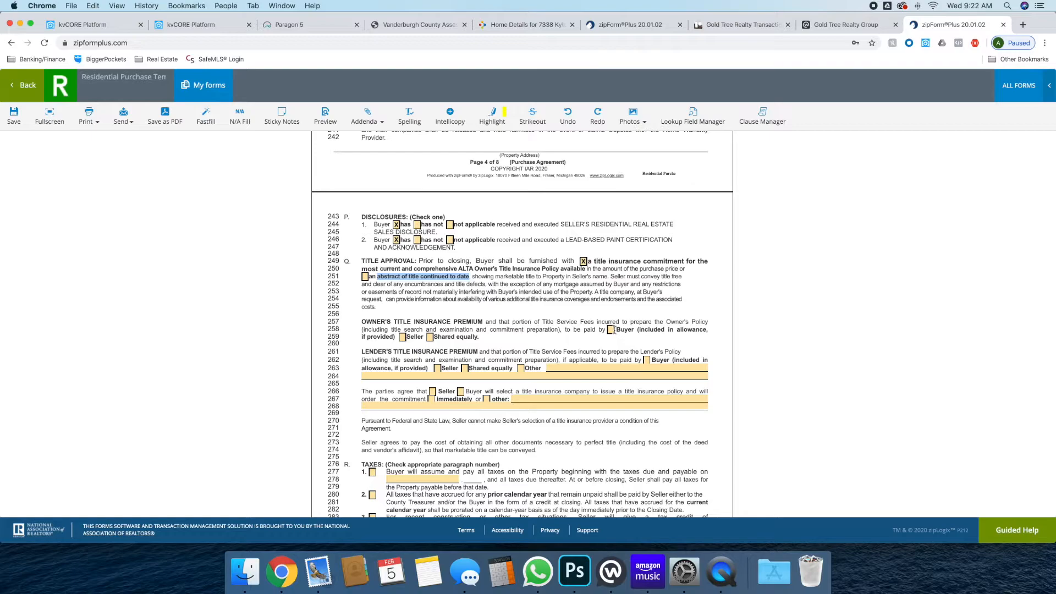
pyautogui.click(611, 330)
pyautogui.click(647, 359)
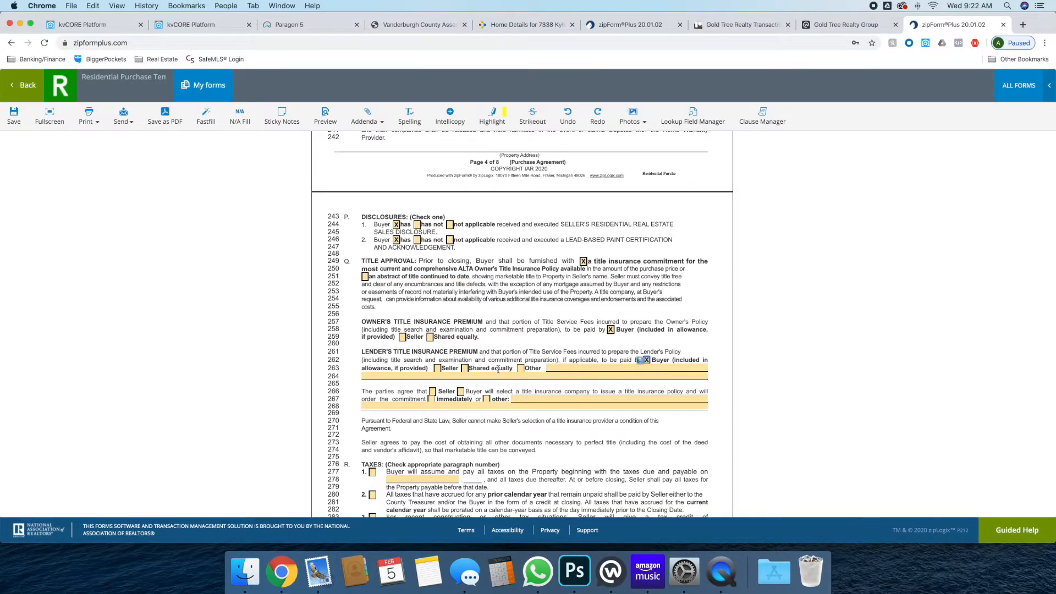
# Let the Buyer select the title company and choose taxes paragraph 1
pyautogui.scroll(-3, 497, 369)
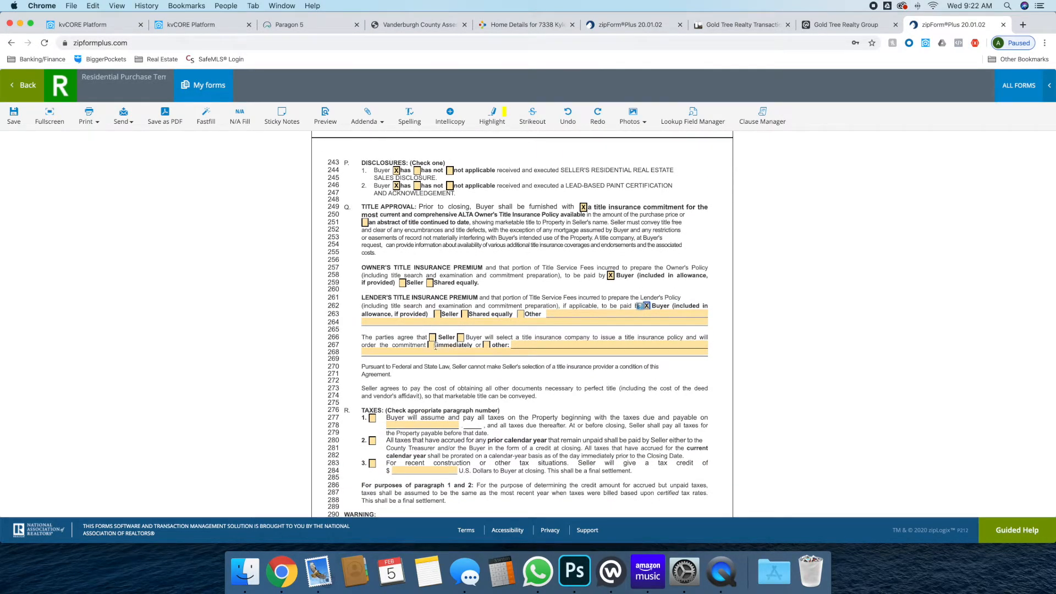
pyautogui.click(460, 337)
pyautogui.scroll(-3, 461, 367)
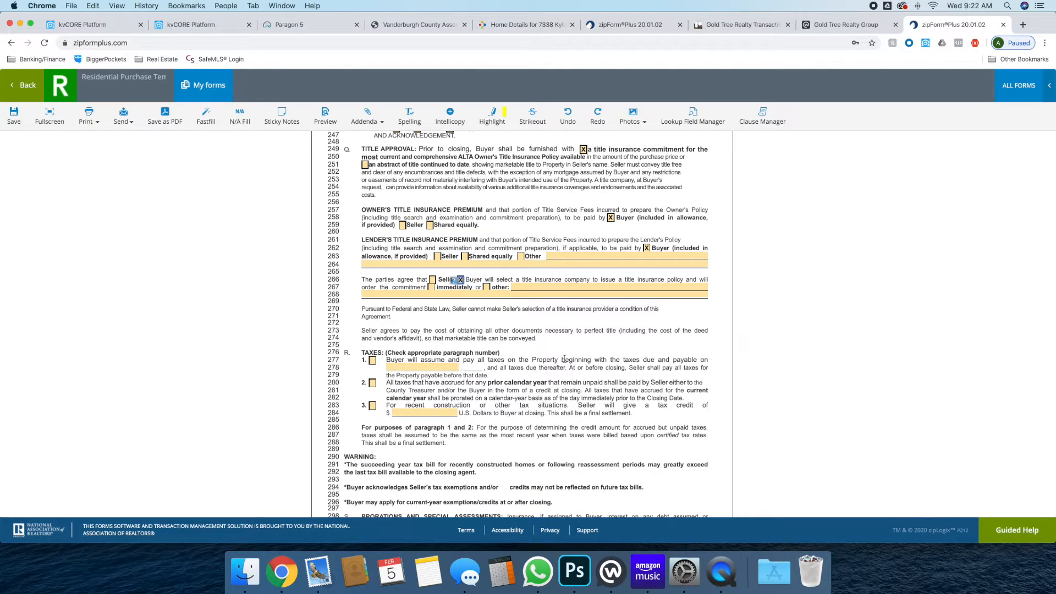
pyautogui.click(372, 363)
pyautogui.moveTo(389, 358); pyautogui.dragTo(401, 362)
pyautogui.click(398, 363)
# Set the line 278 tax date to May 10, 2020 from the calendar
pyautogui.click(396, 365)
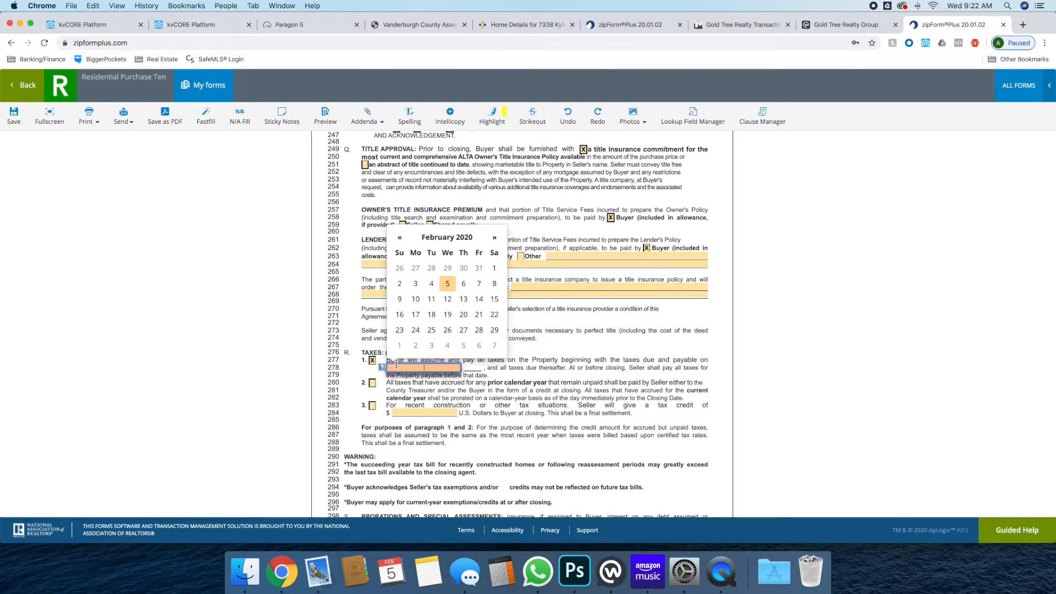
pyautogui.click(494, 240)
pyautogui.click(495, 242)
pyautogui.click(495, 243)
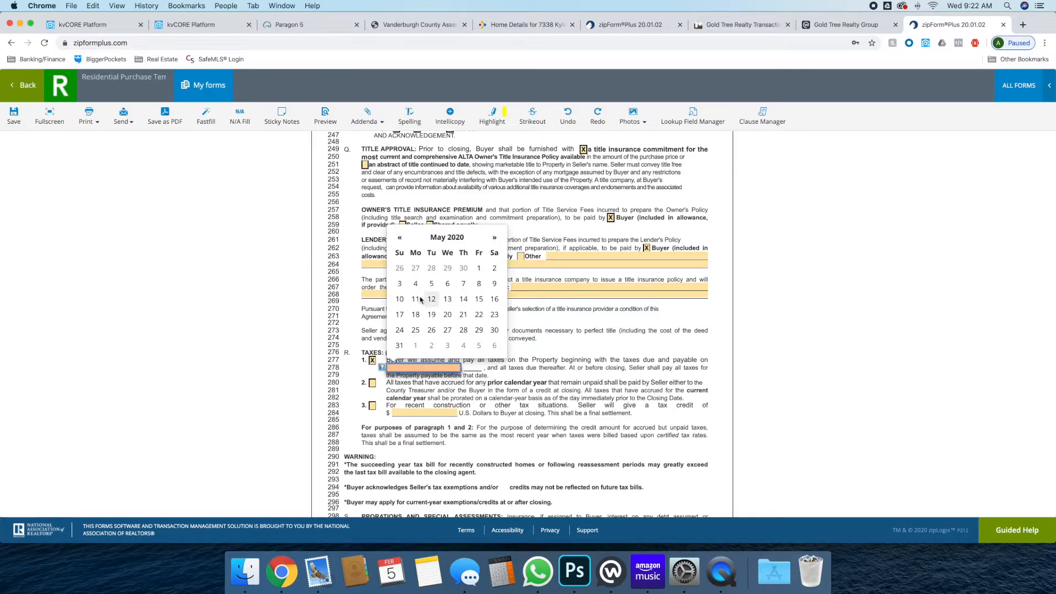
pyautogui.click(401, 300)
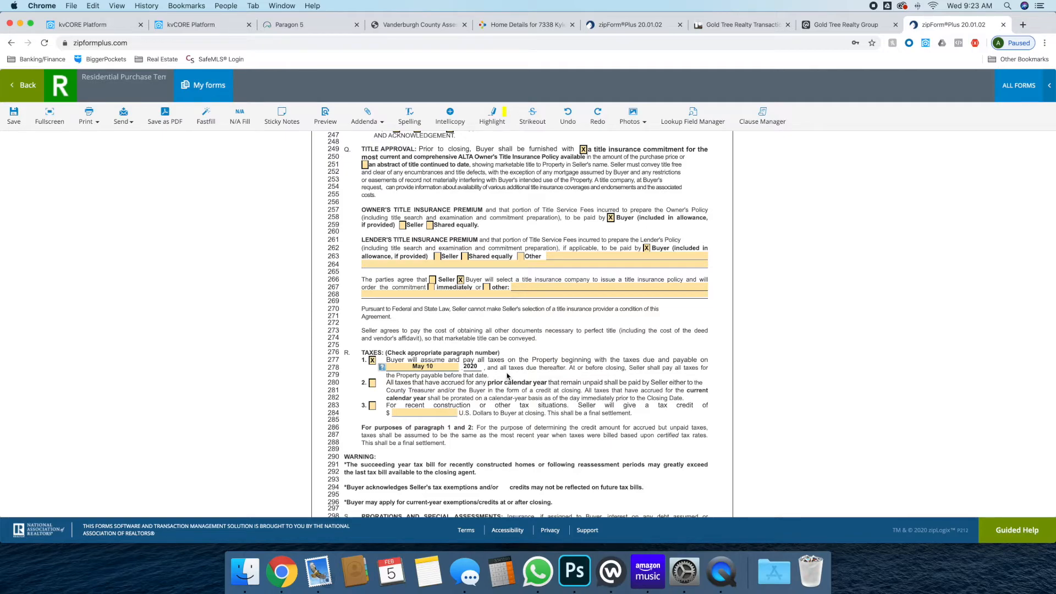
pyautogui.scroll(-3, 507, 375)
pyautogui.scroll(-2, 507, 376)
pyautogui.scroll(-5, 437, 303)
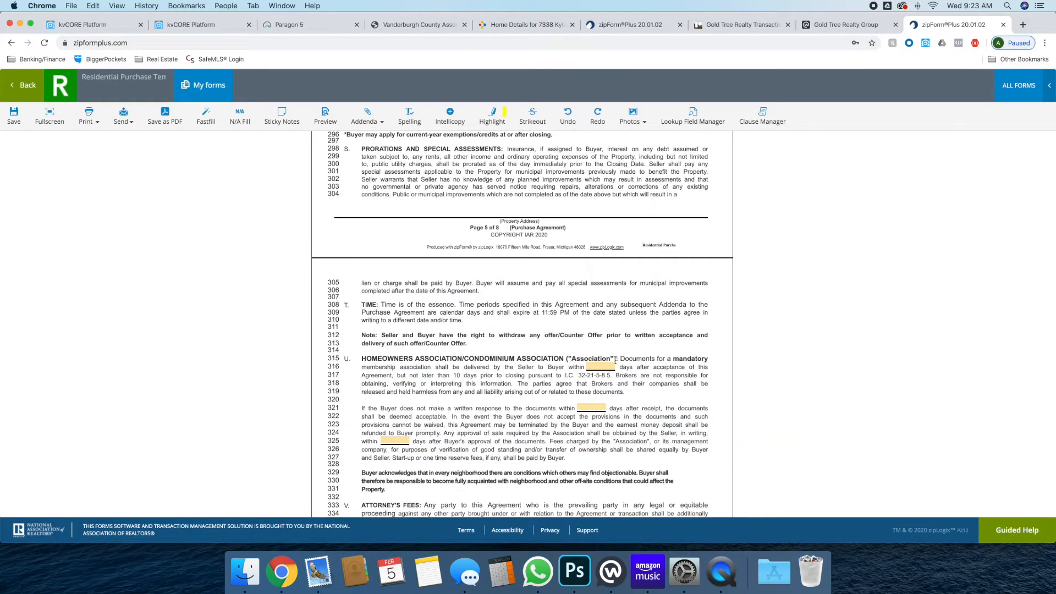
pyautogui.click(607, 365)
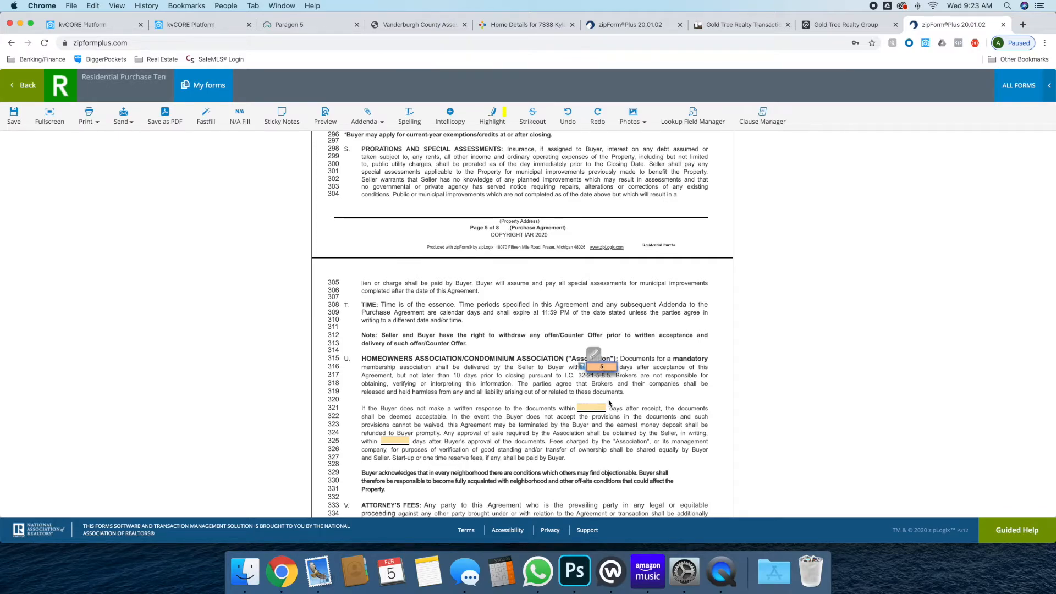
pyautogui.press('Tab')
pyautogui.write('5')
pyautogui.press('Tab')
pyautogui.write('5')
pyautogui.scroll(-3, 468, 426)
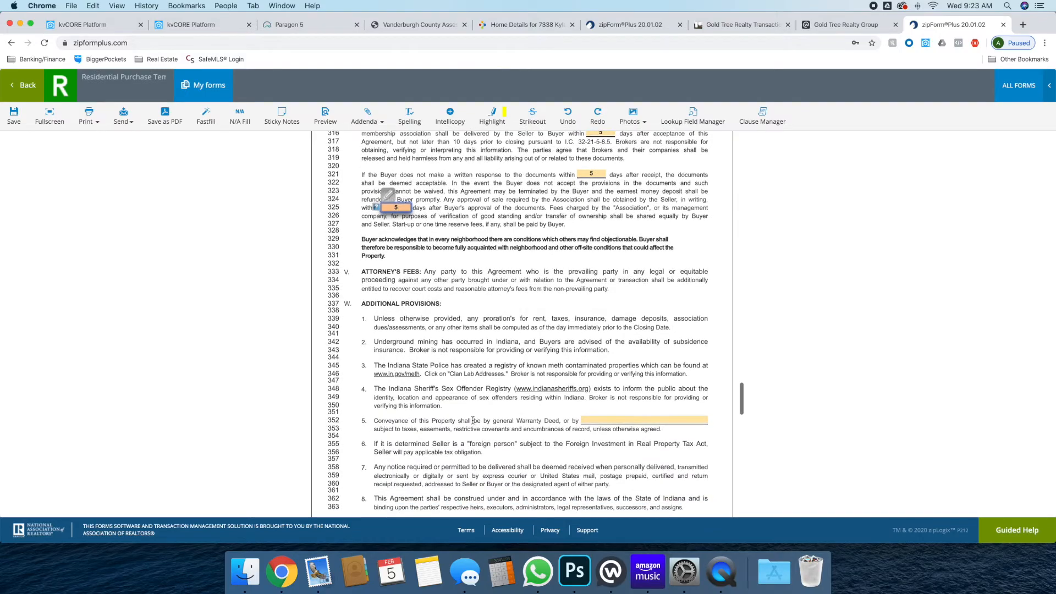
pyautogui.scroll(-2, 474, 420)
pyautogui.scroll(-5, 476, 420)
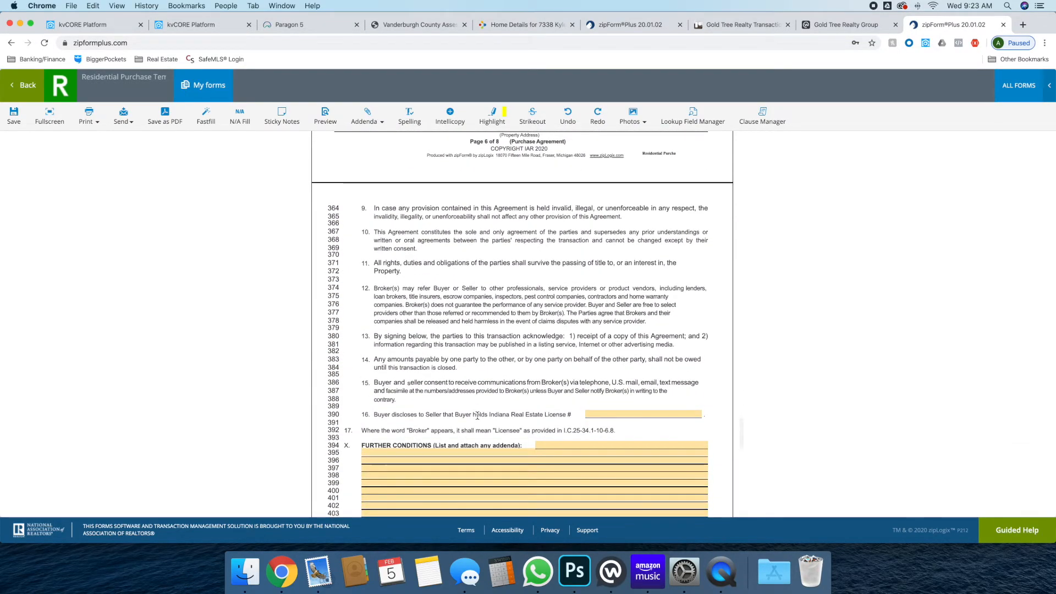
pyautogui.scroll(-1, 476, 416)
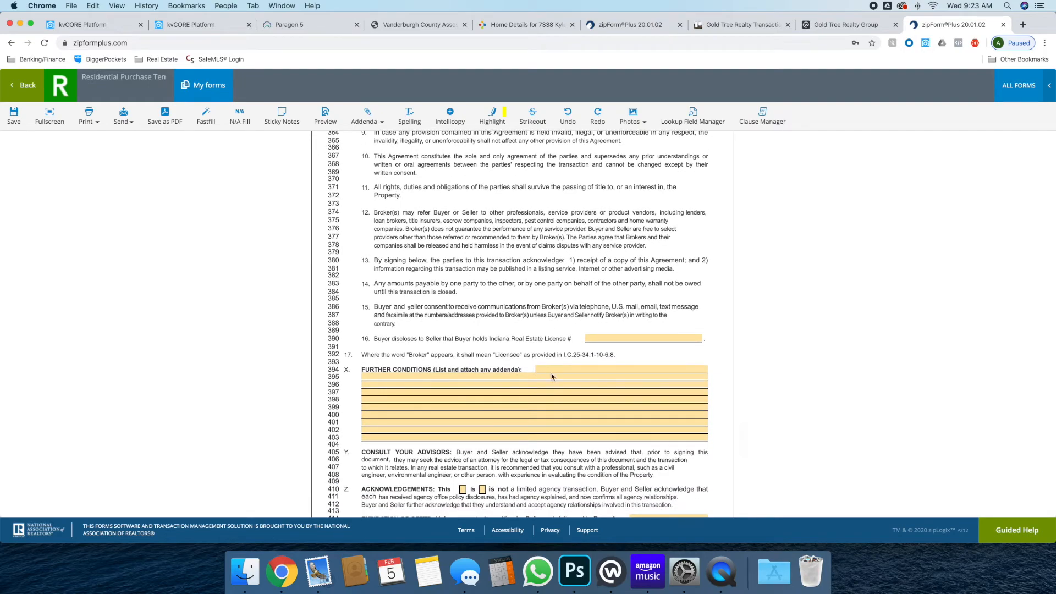
pyautogui.click(545, 369)
pyautogui.click(518, 339)
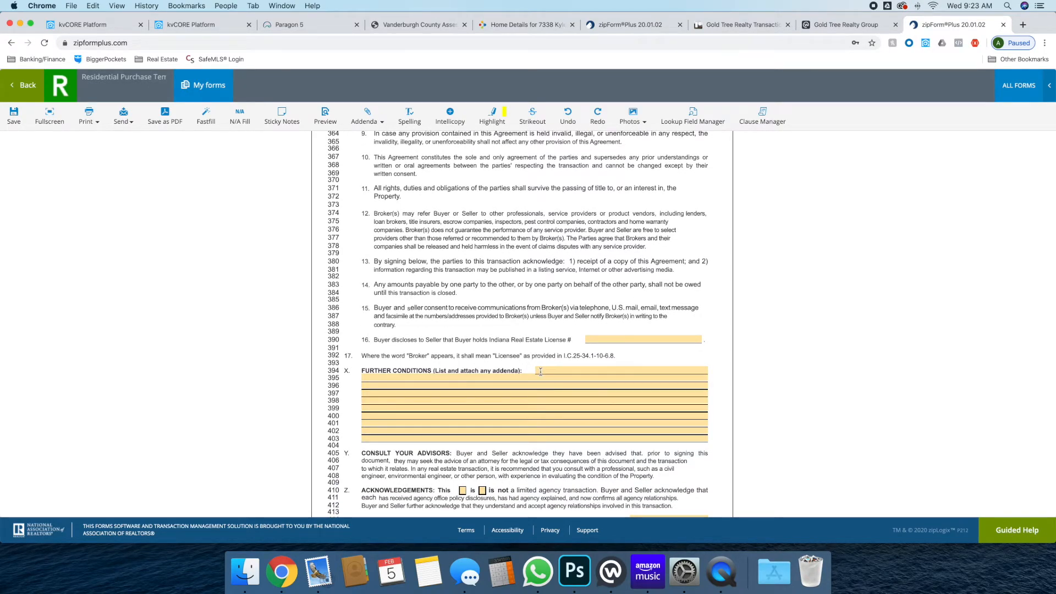
pyautogui.scroll(-3, 540, 371)
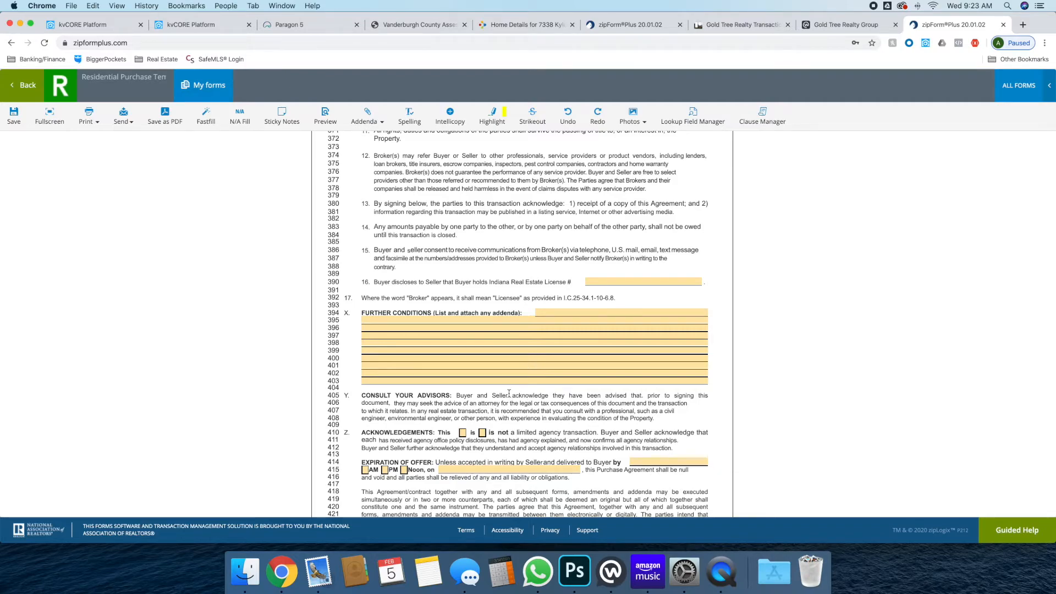
pyautogui.scroll(-1, 498, 428)
# Mark the deal as not limited agency, choose PM, and set expiration to February 5, 2020
pyautogui.click(482, 423)
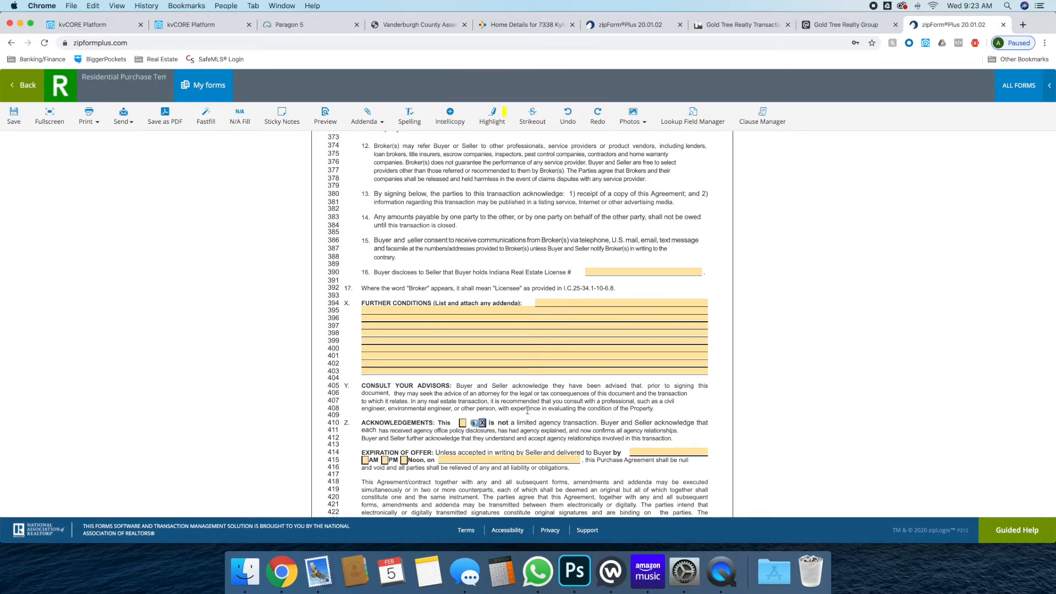
pyautogui.scroll(-3, 536, 409)
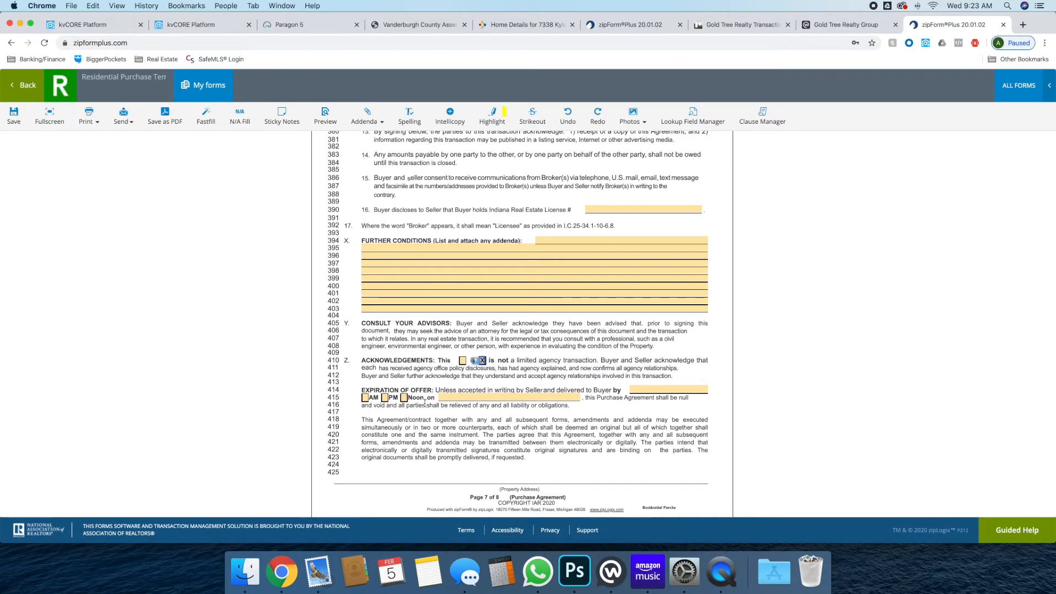
pyautogui.click(385, 399)
pyautogui.click(467, 396)
pyautogui.write('11:59')
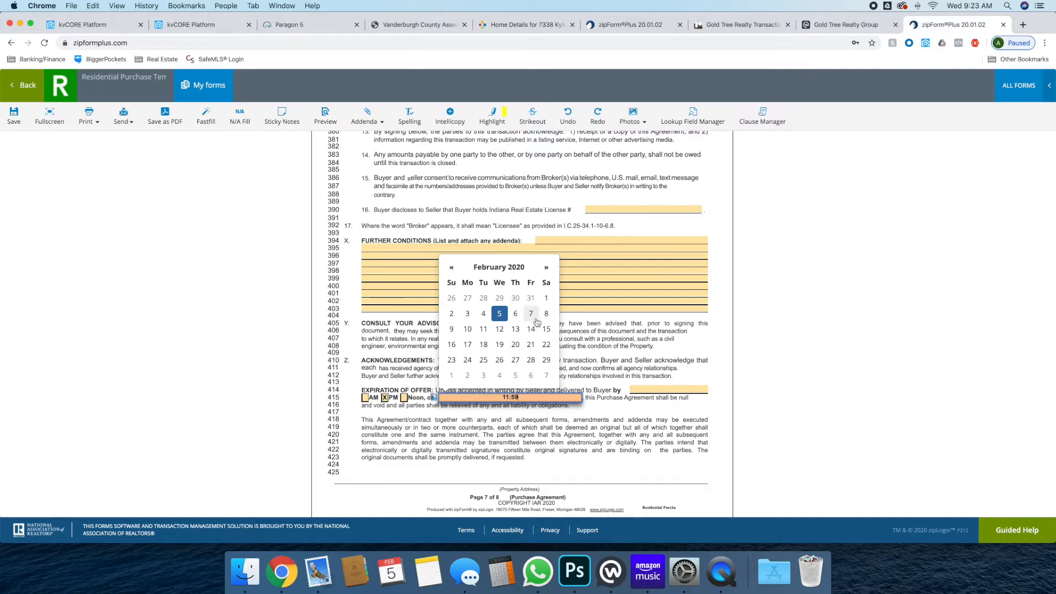
pyautogui.click(595, 452)
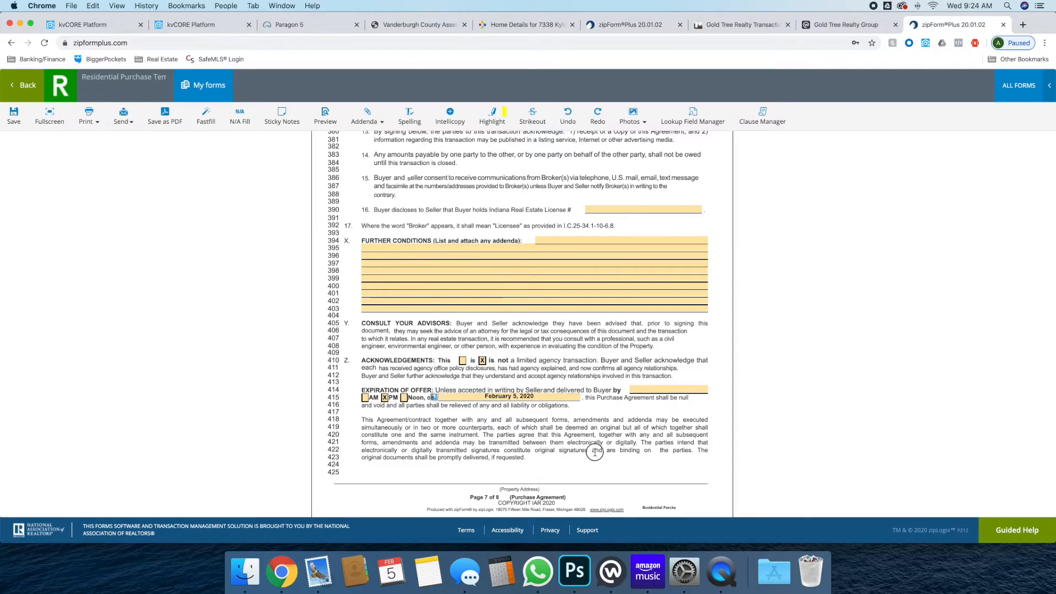
# Enter 11:59 as the offer expiration time
pyautogui.click(668, 389)
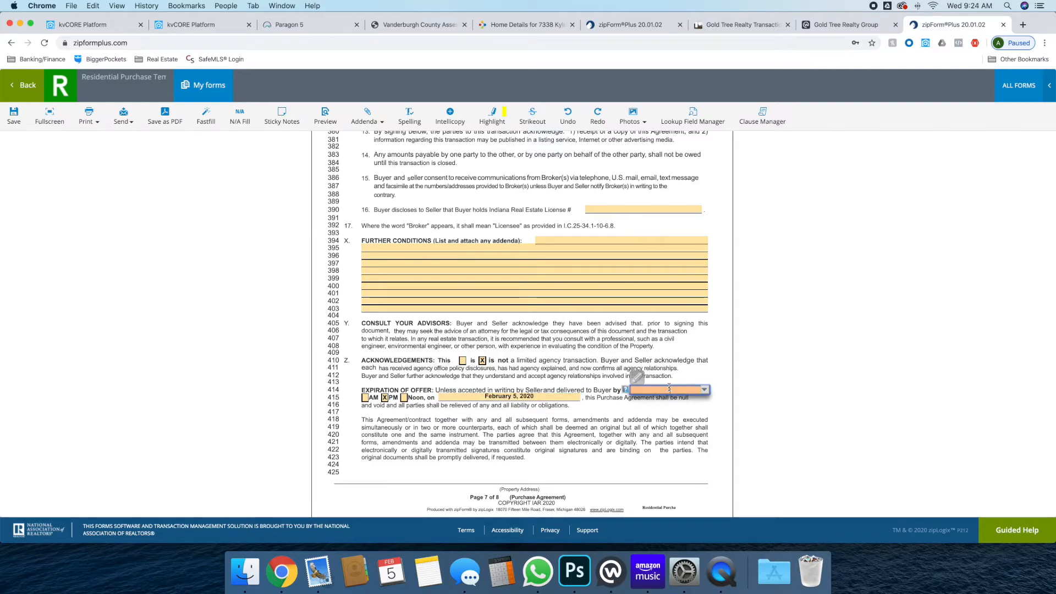
pyautogui.write('11:59')
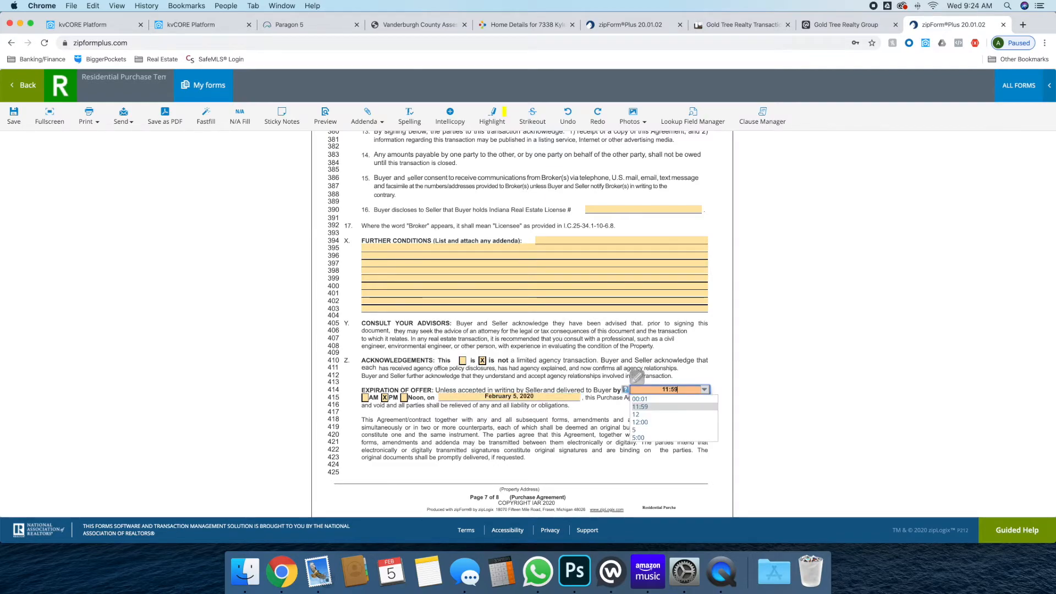
pyautogui.click(691, 405)
pyautogui.click(542, 397)
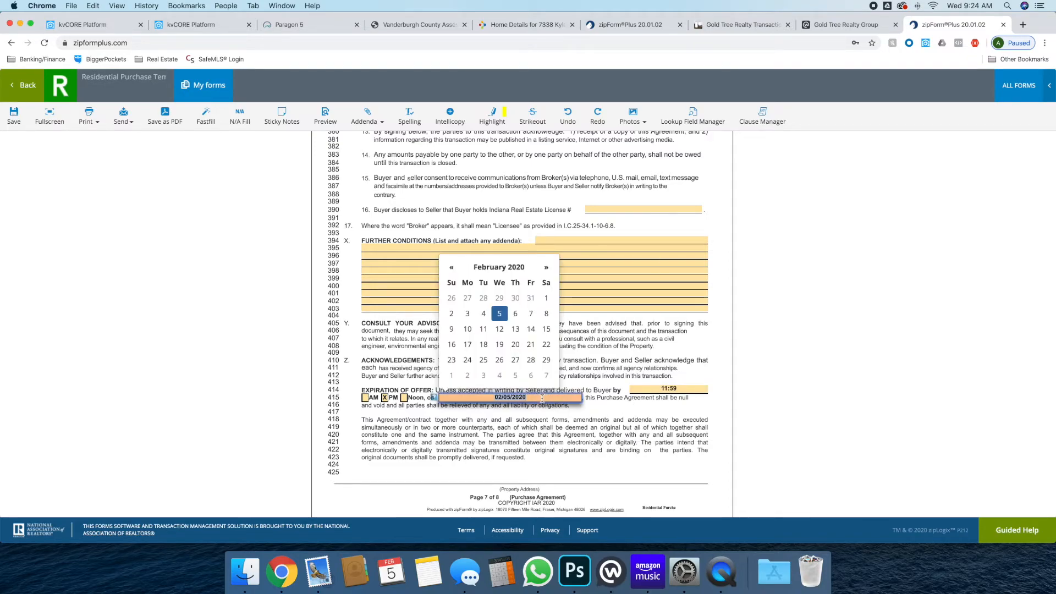
pyautogui.click(537, 435)
# Review the rest of the form and save the filled-in Purchase Agreement
pyautogui.scroll(-4, 502, 400)
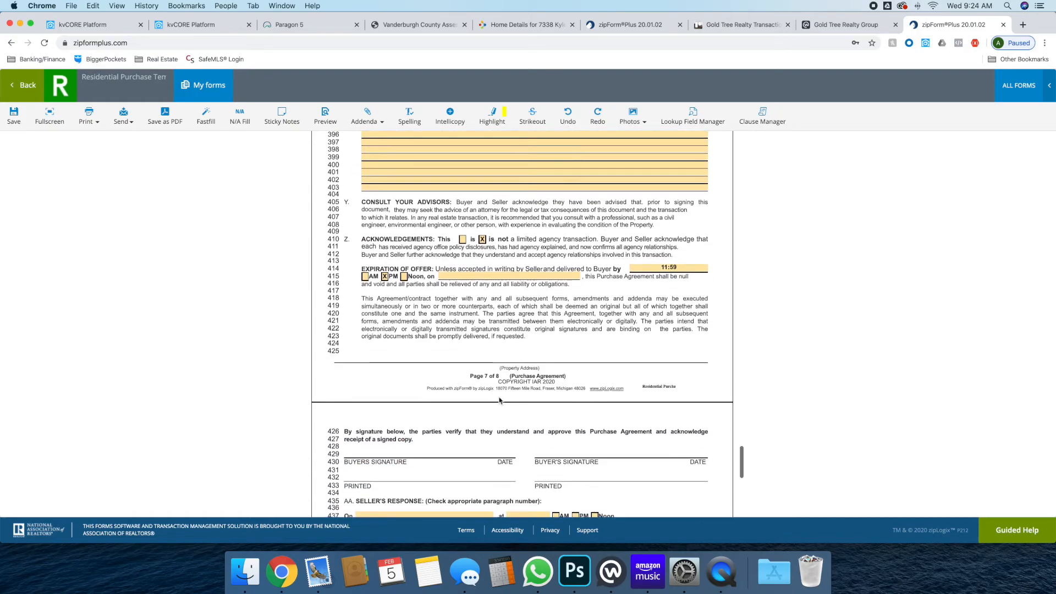
pyautogui.scroll(-3, 502, 397)
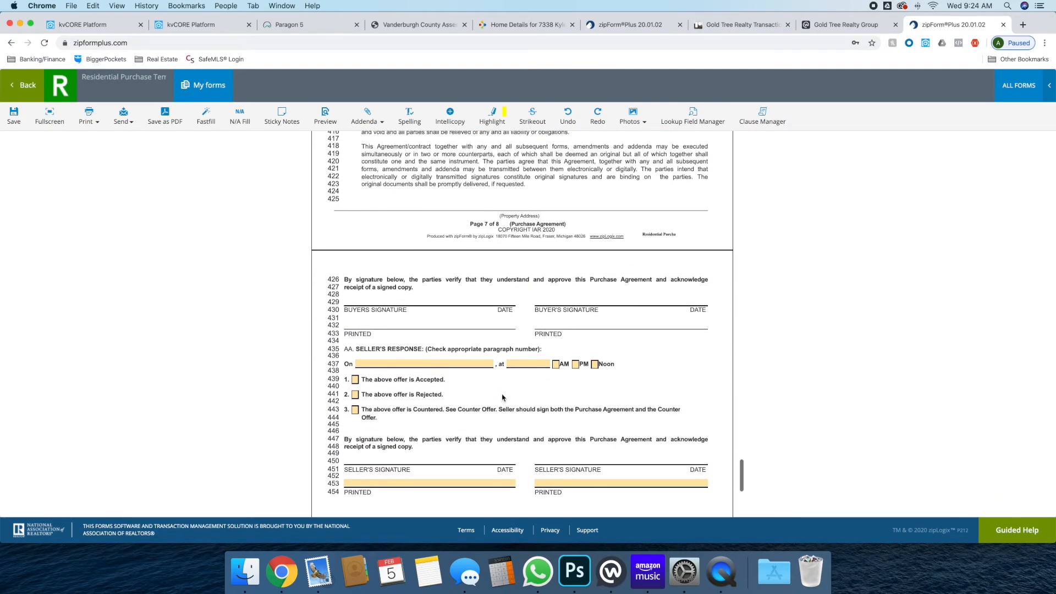
pyautogui.scroll(-6, 502, 397)
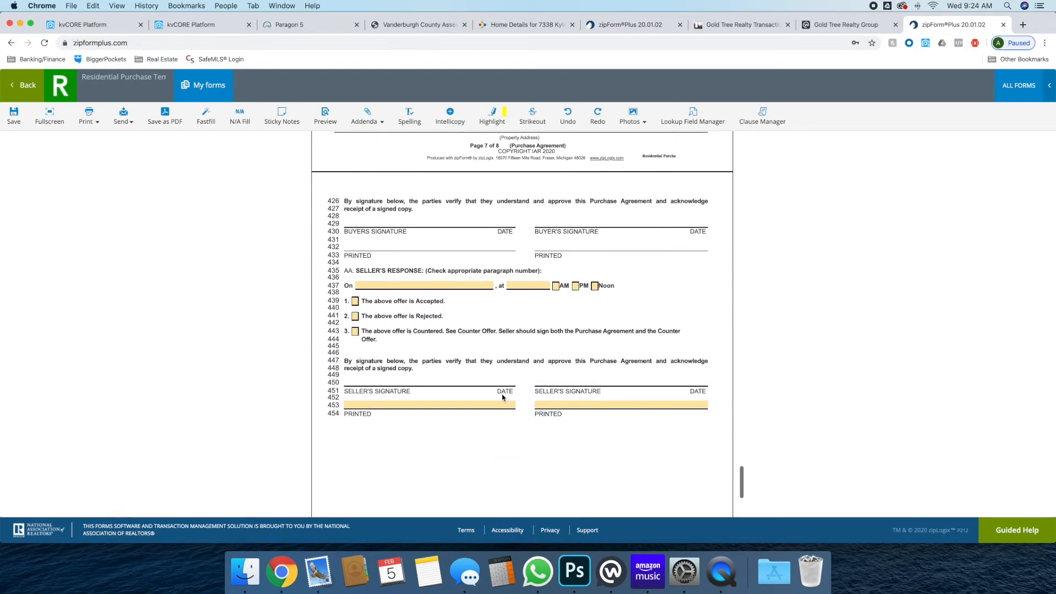
pyautogui.scroll(9, 502, 397)
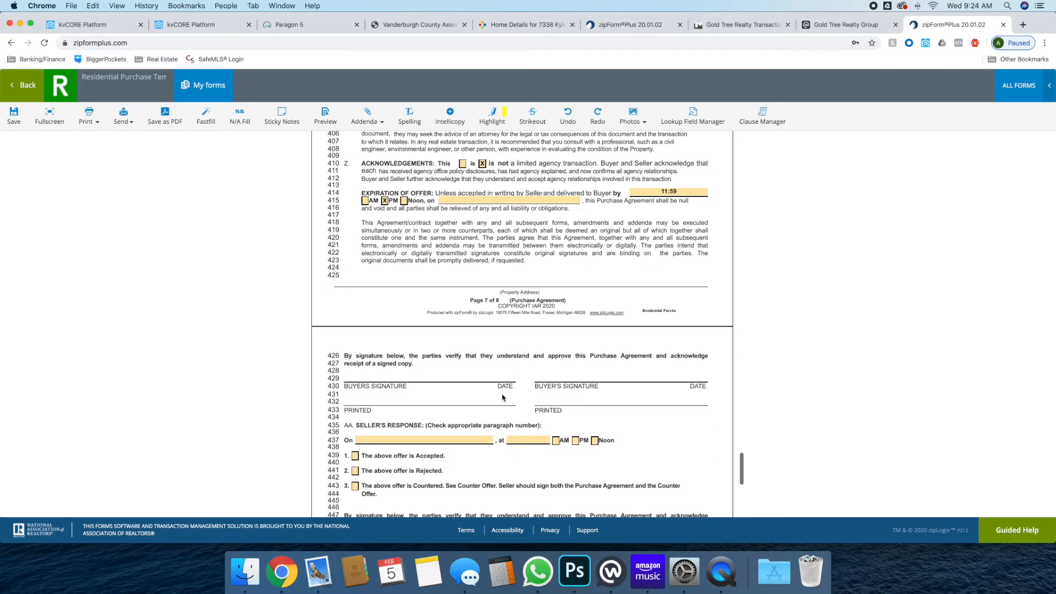
pyautogui.click(14, 115)
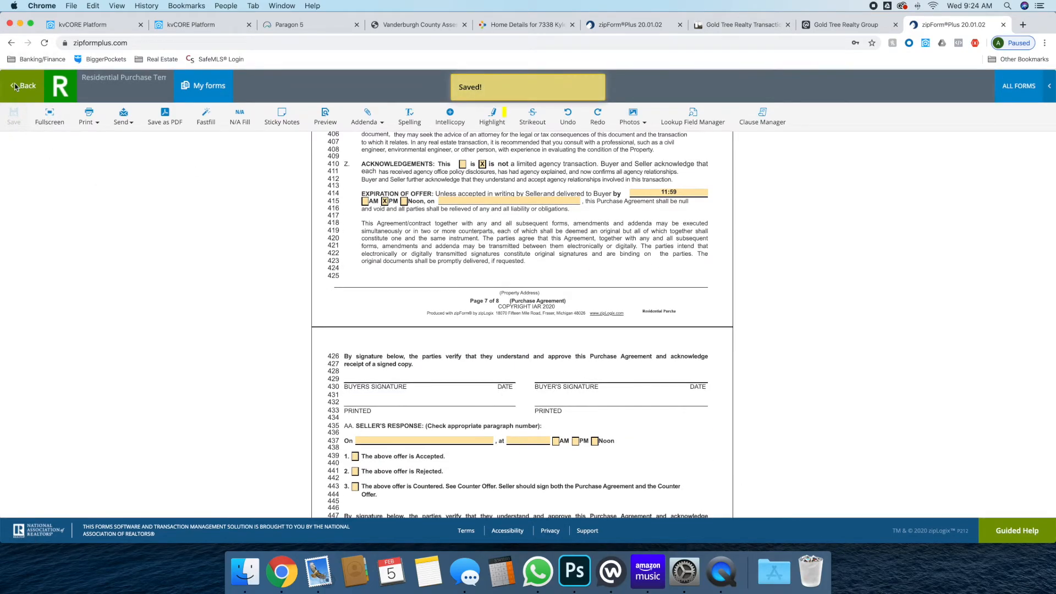
# Start a new e-sign packet containing the Purchase Agreement from Unsigned Purchase Agreement Documents
pyautogui.click(16, 94)
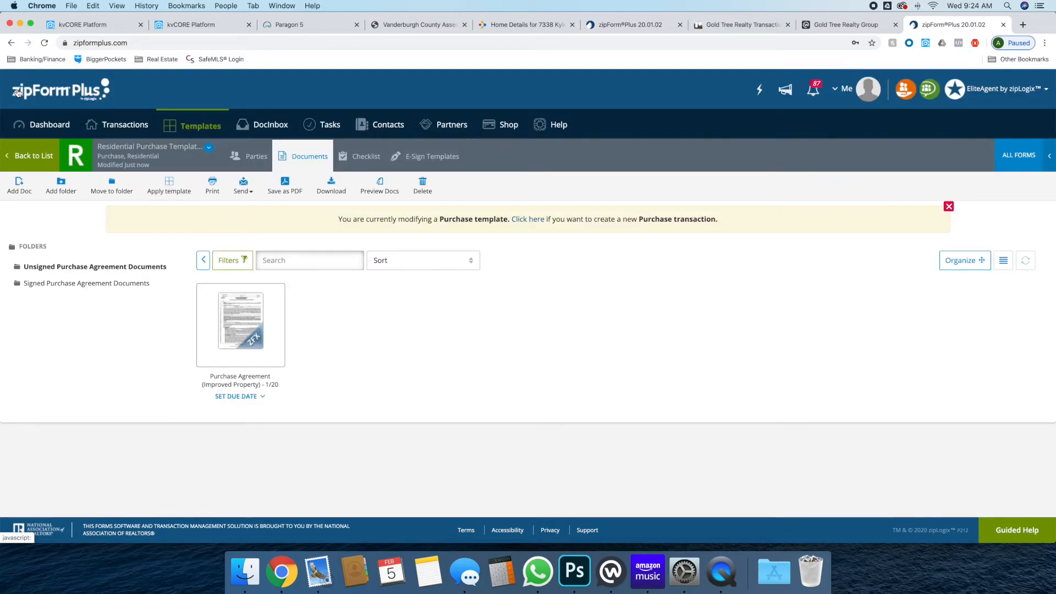
pyautogui.click(422, 164)
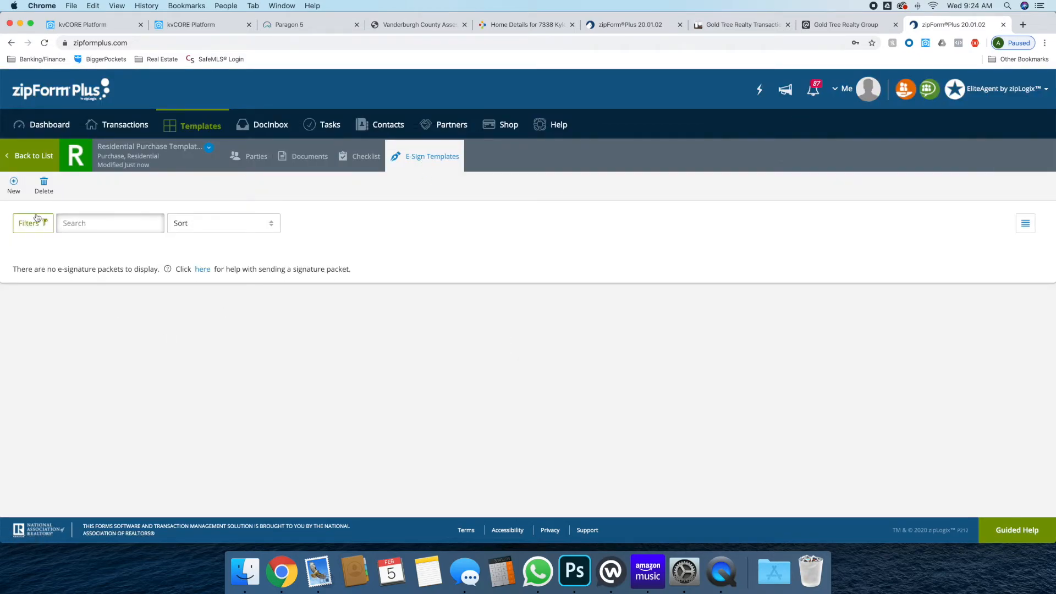
pyautogui.click(13, 184)
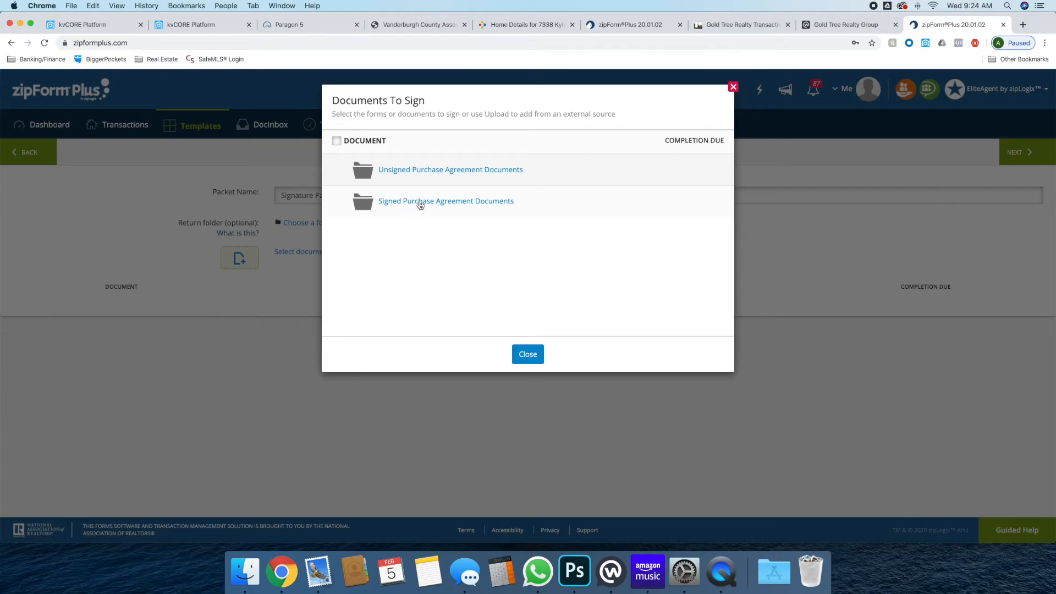
pyautogui.click(419, 170)
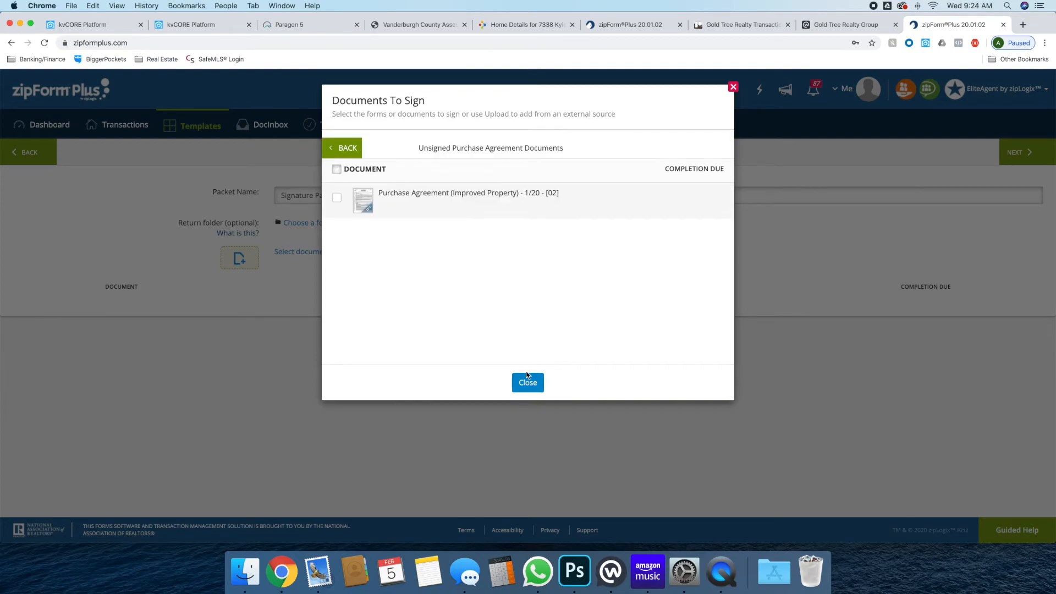
pyautogui.click(336, 197)
pyautogui.click(542, 390)
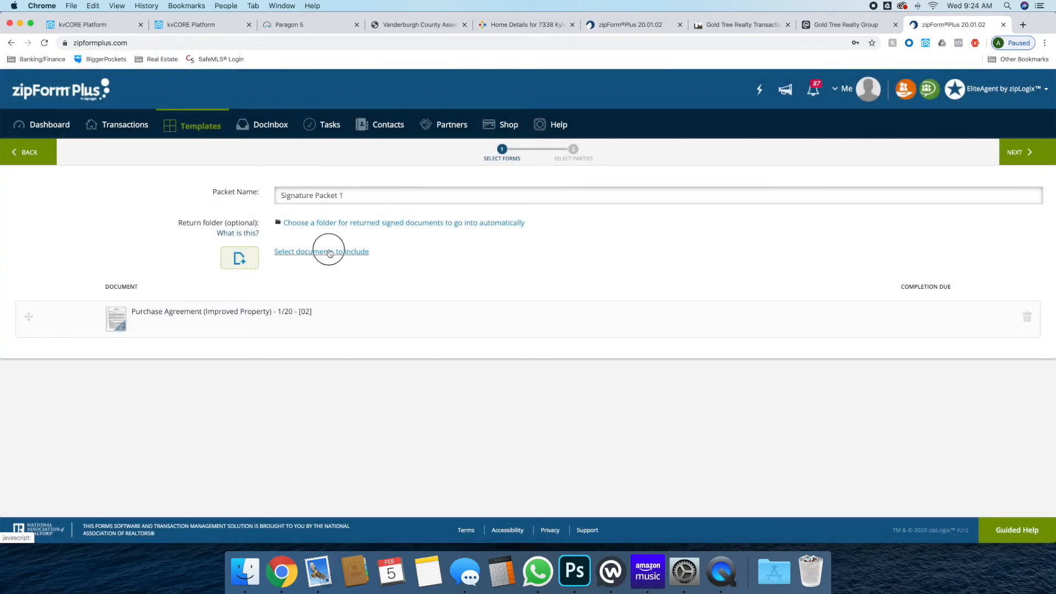
# Set the packet's return folder to Signed Purchase Agreement Documents
pyautogui.click(329, 252)
pyautogui.click(386, 205)
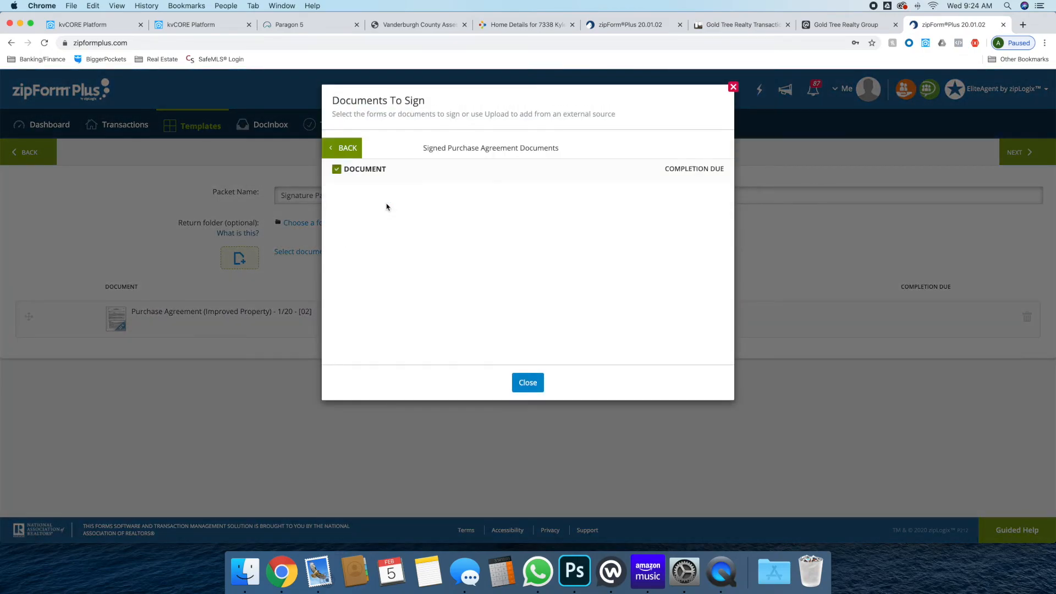
pyautogui.click(527, 385)
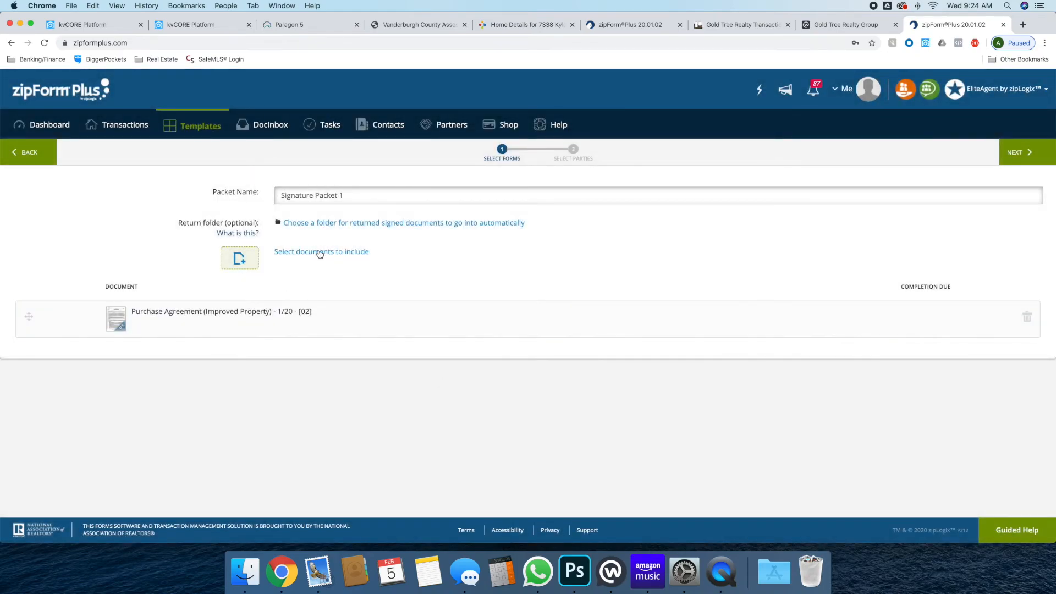
pyautogui.click(325, 224)
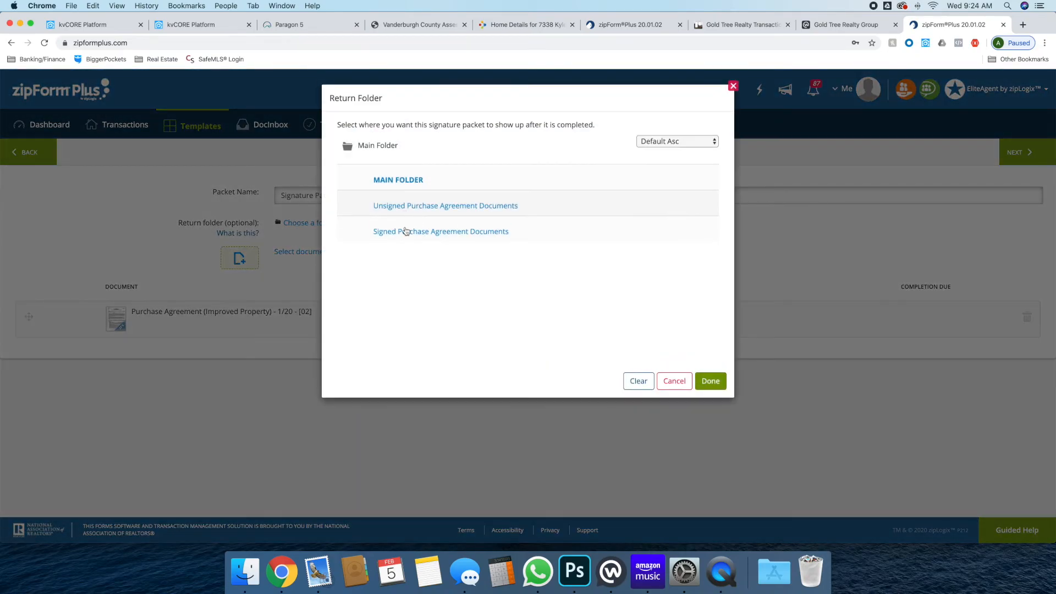
pyautogui.click(404, 230)
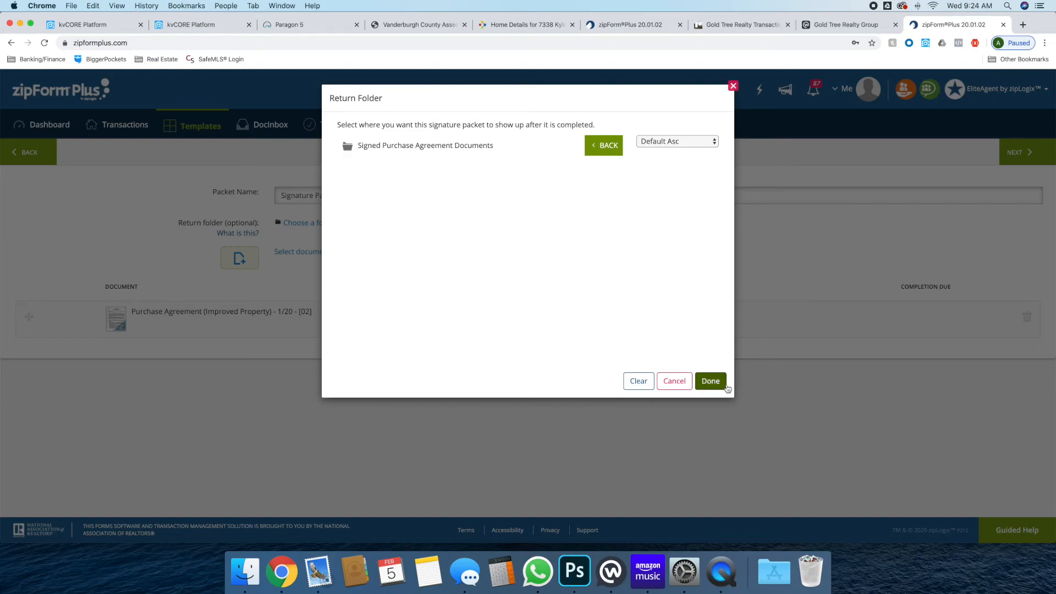
pyautogui.click(710, 380)
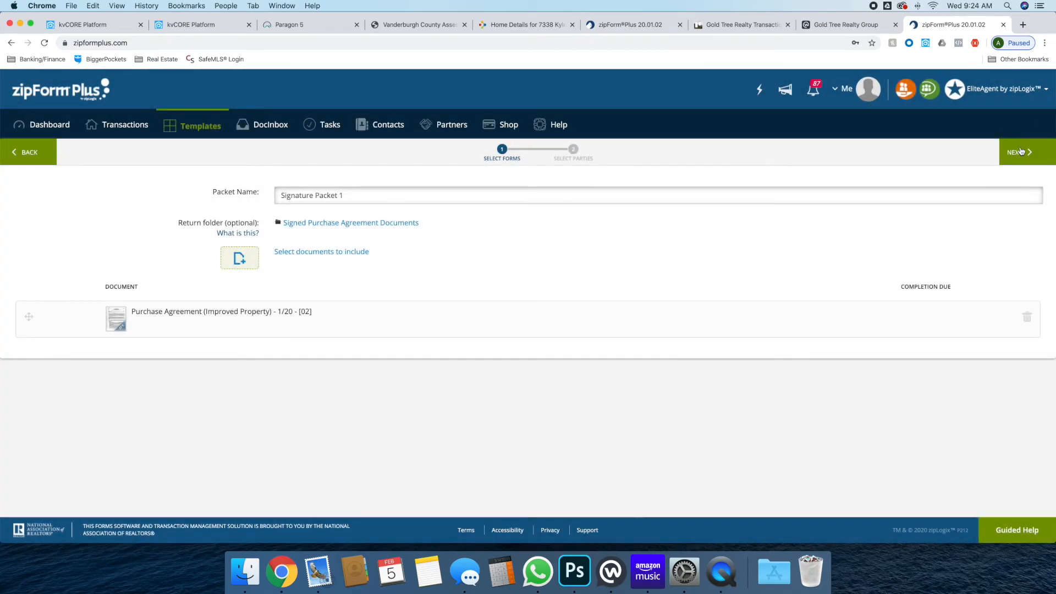
# Add Buyer One and Buyer Two as signers and save Signature Packet 1
pyautogui.click(1020, 151)
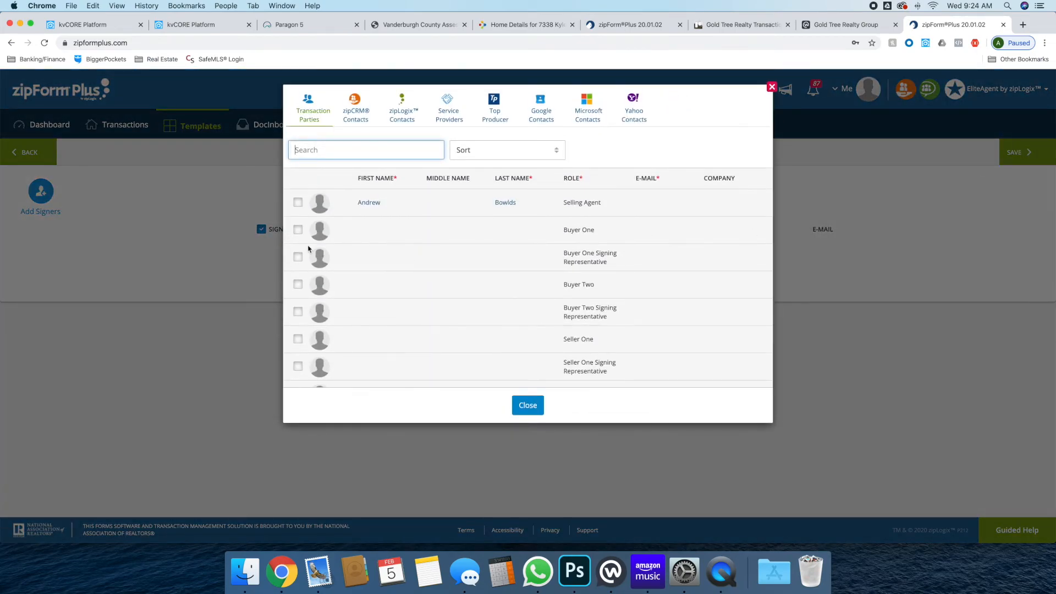
pyautogui.click(297, 230)
pyautogui.click(298, 286)
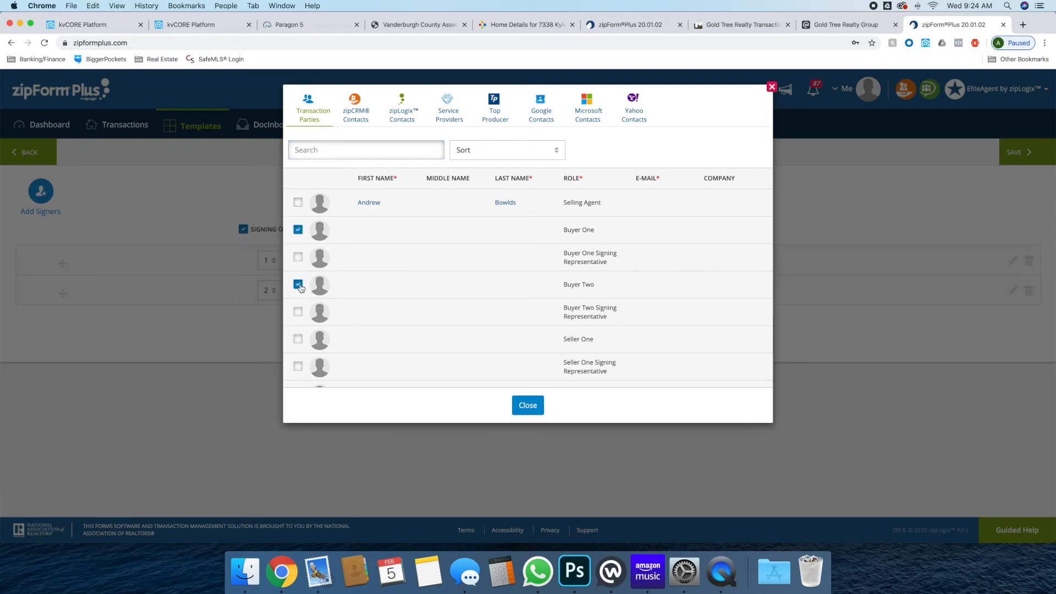
pyautogui.click(528, 406)
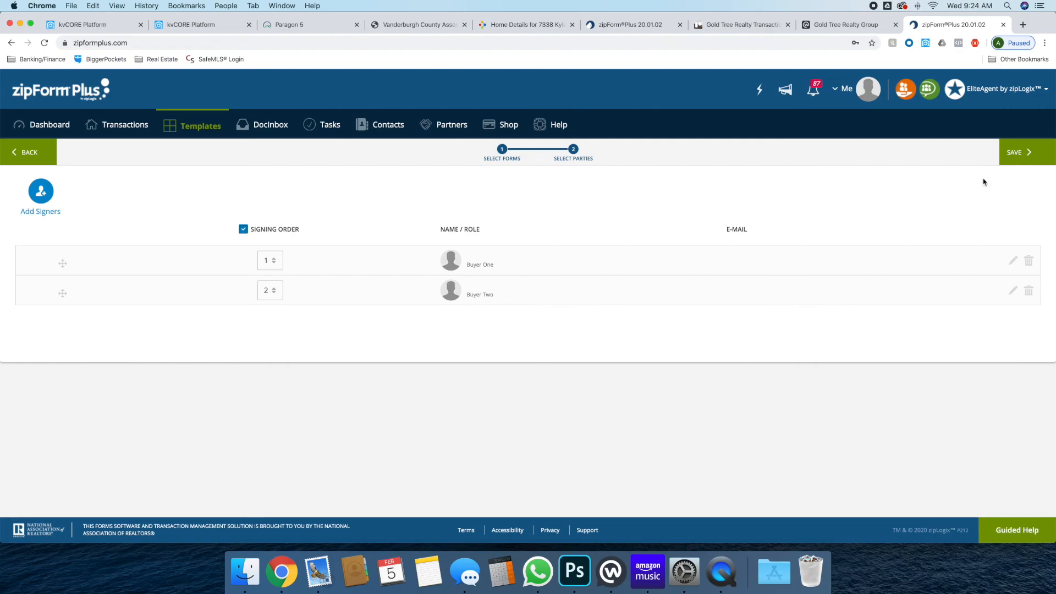
pyautogui.click(1038, 153)
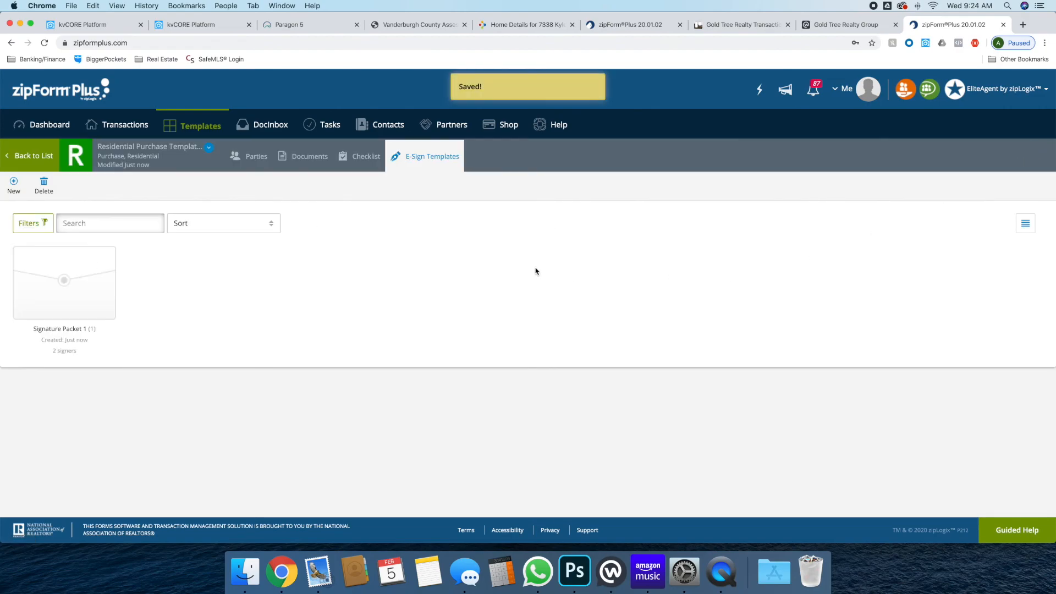